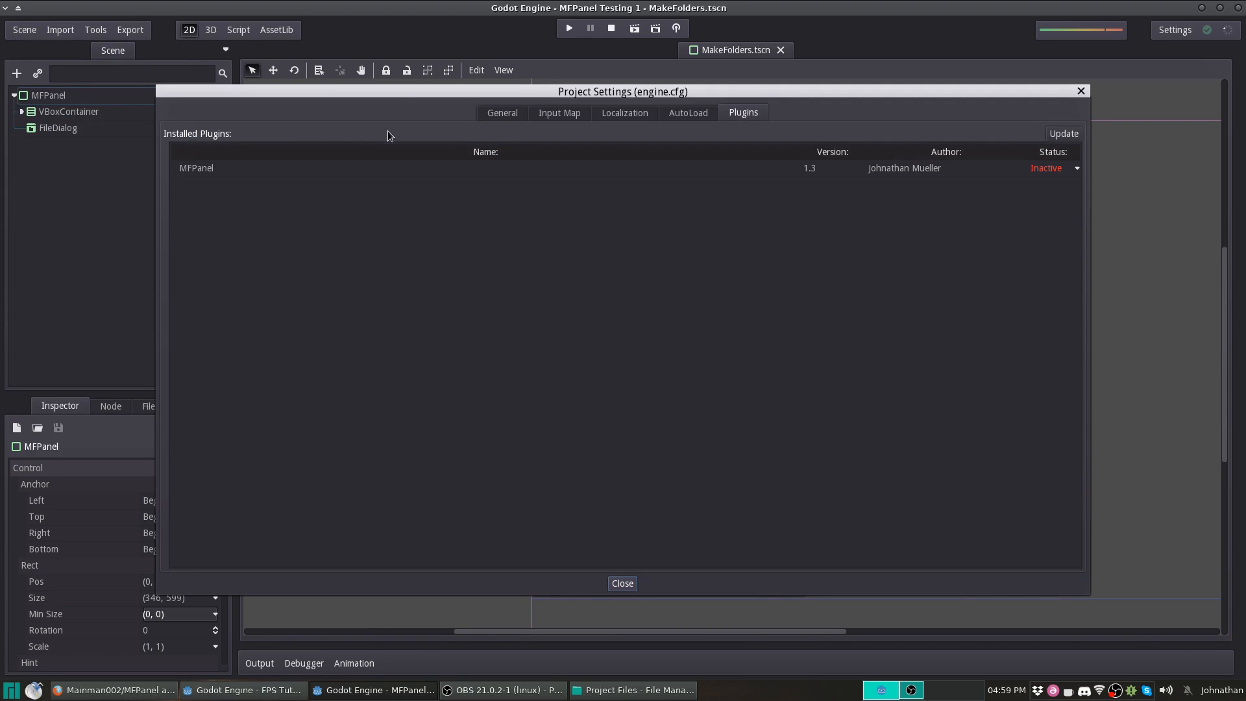
Activate the MFPanel plugin in the project settings, close them and show the MFPanel dock.
drag(422, 92, 429, 95)
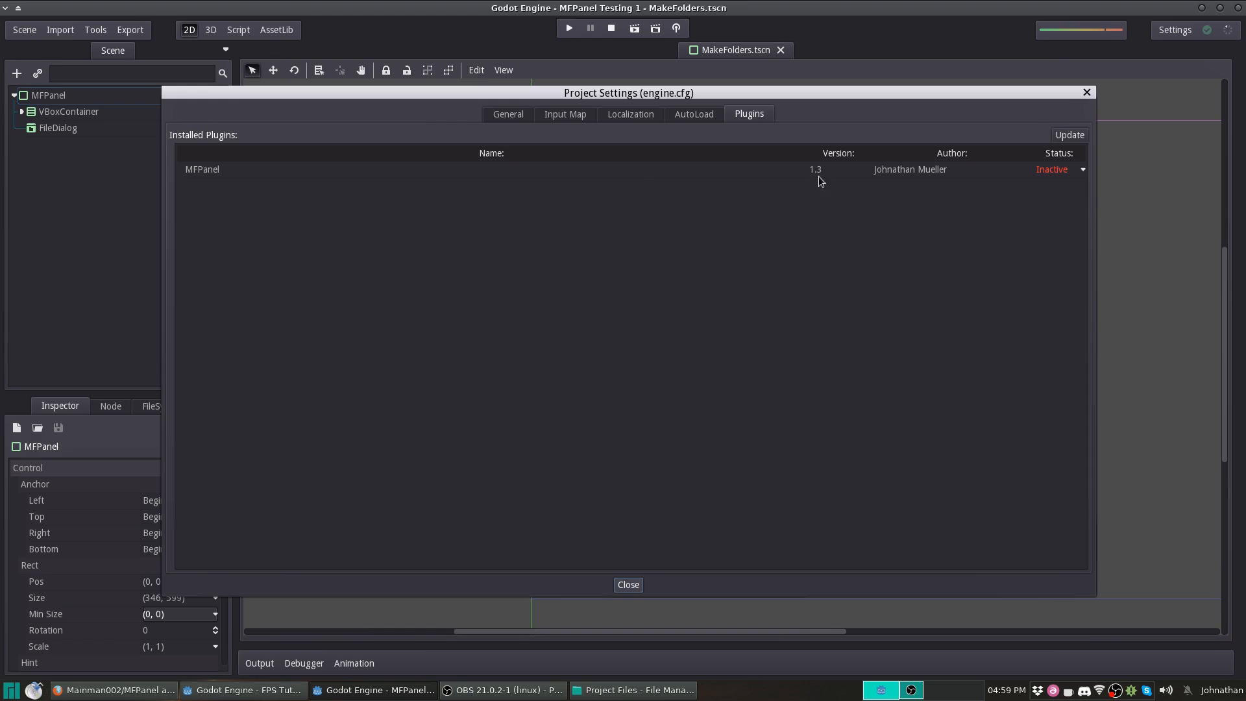
click(1057, 175)
click(1051, 201)
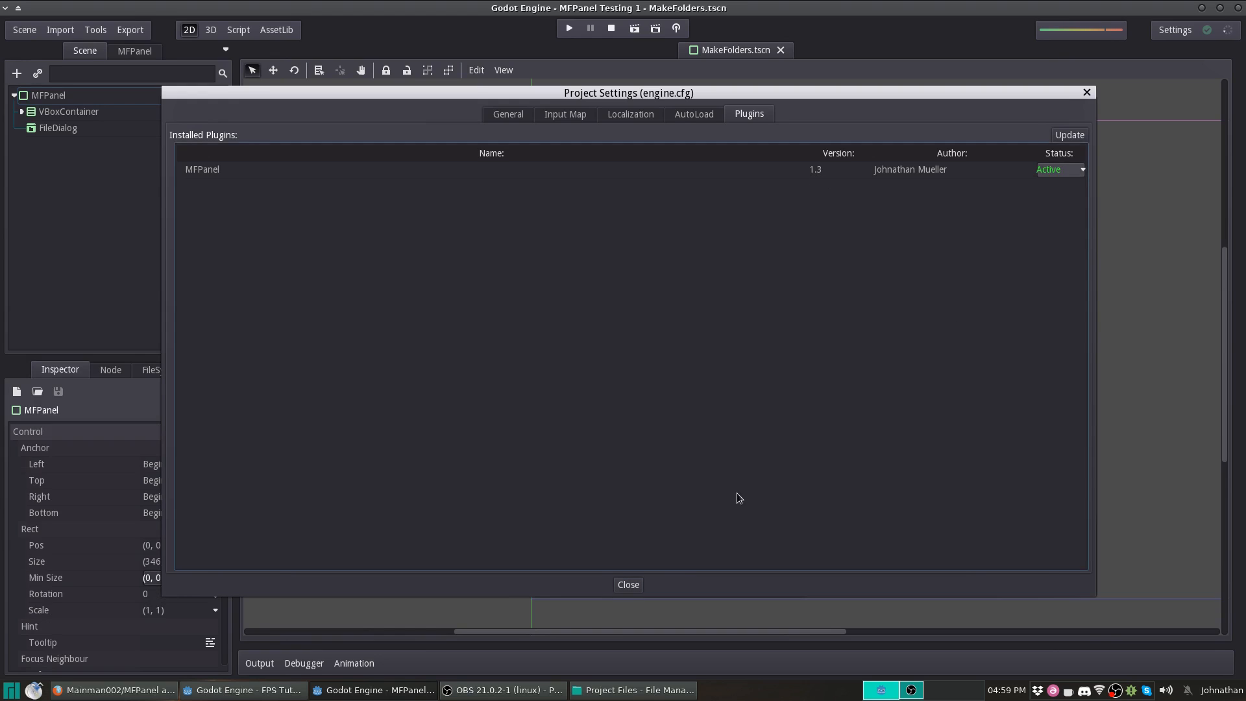
click(629, 584)
click(135, 51)
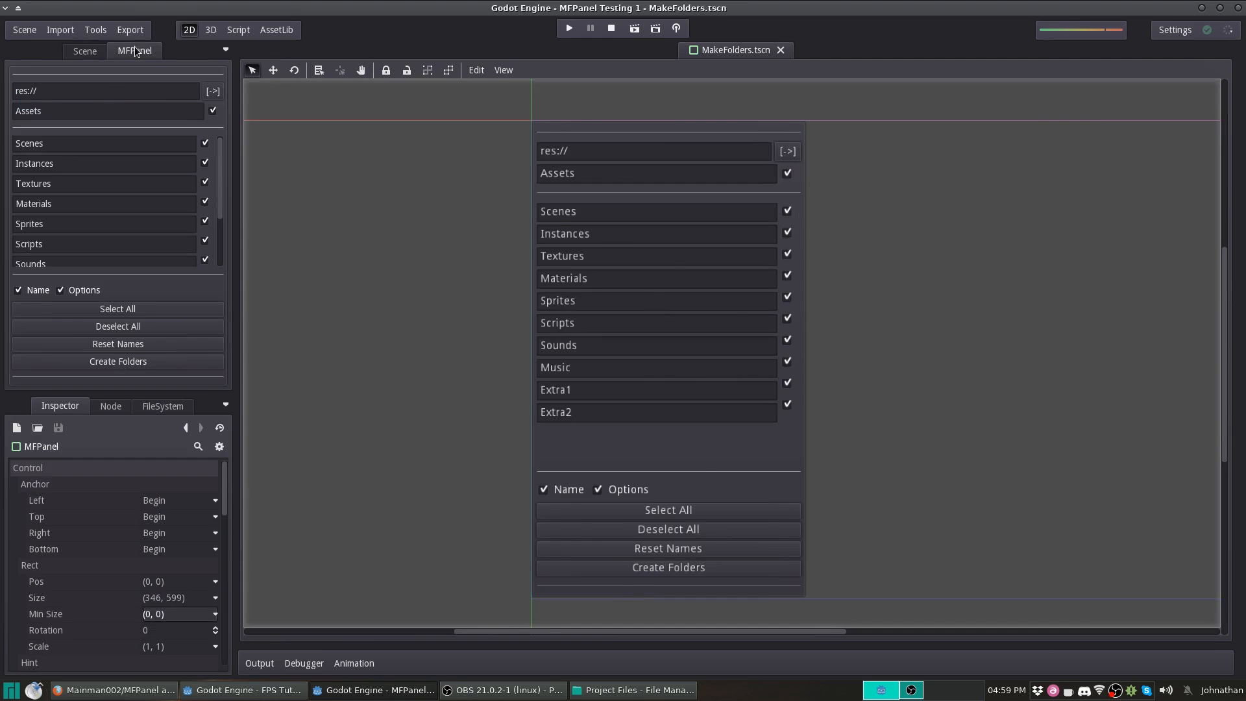
Deselect all folder entries in the MFPanel dock and turn off its Options display.
drag(220, 195, 220, 242)
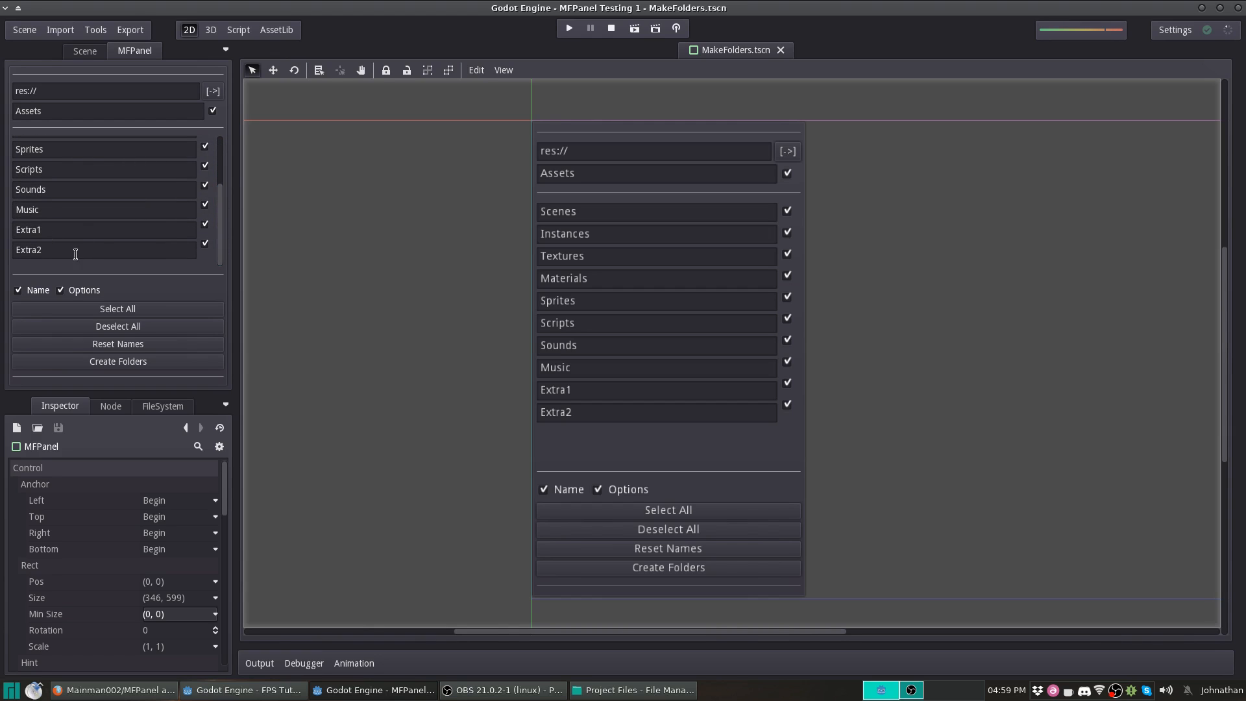
drag(224, 245, 220, 159)
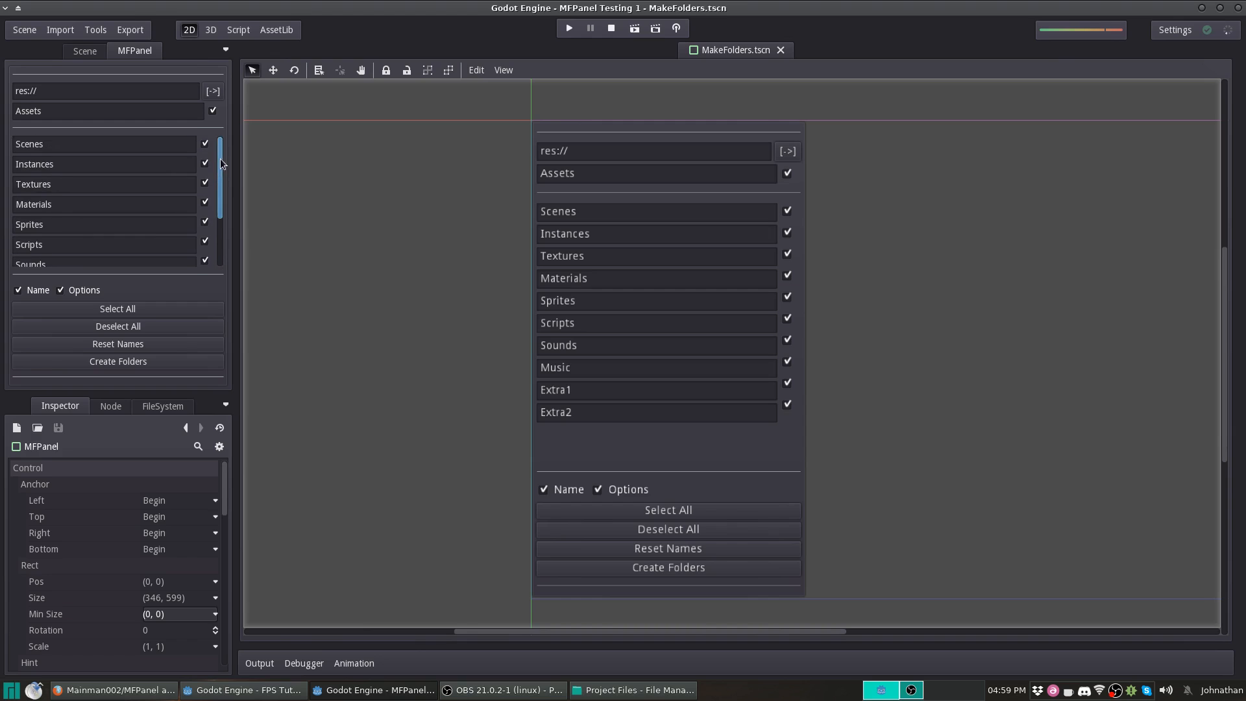
click(124, 326)
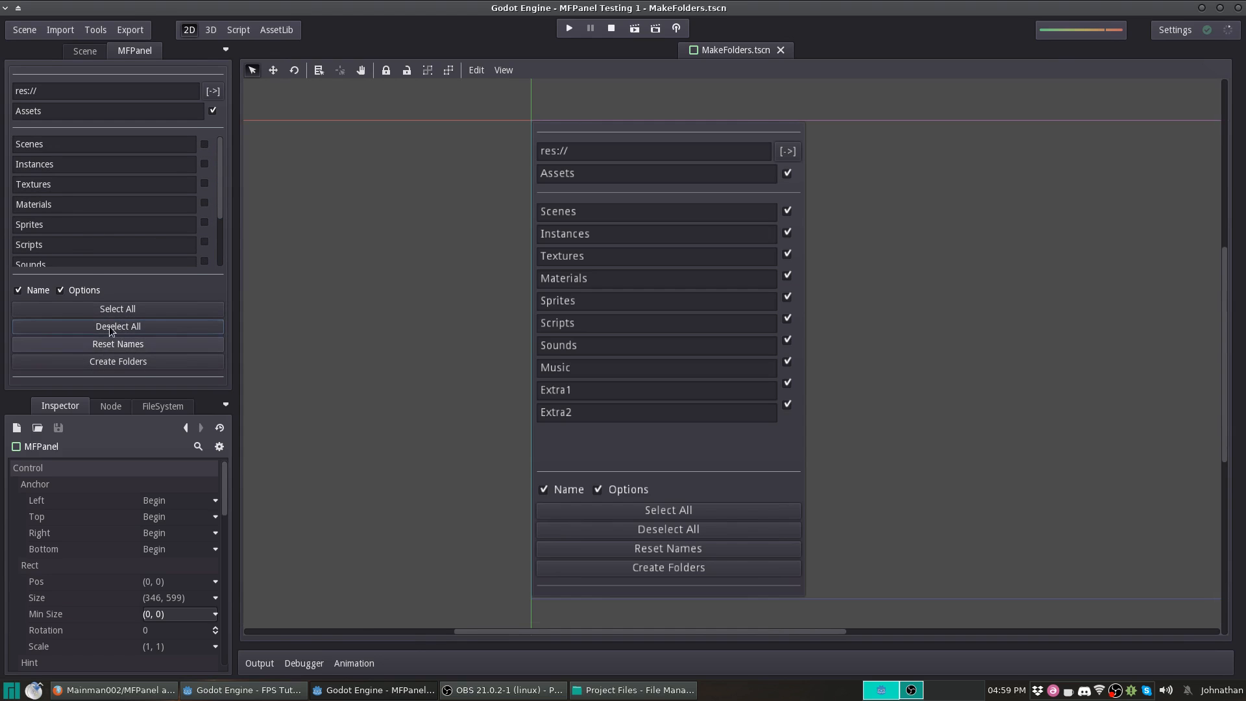
click(69, 290)
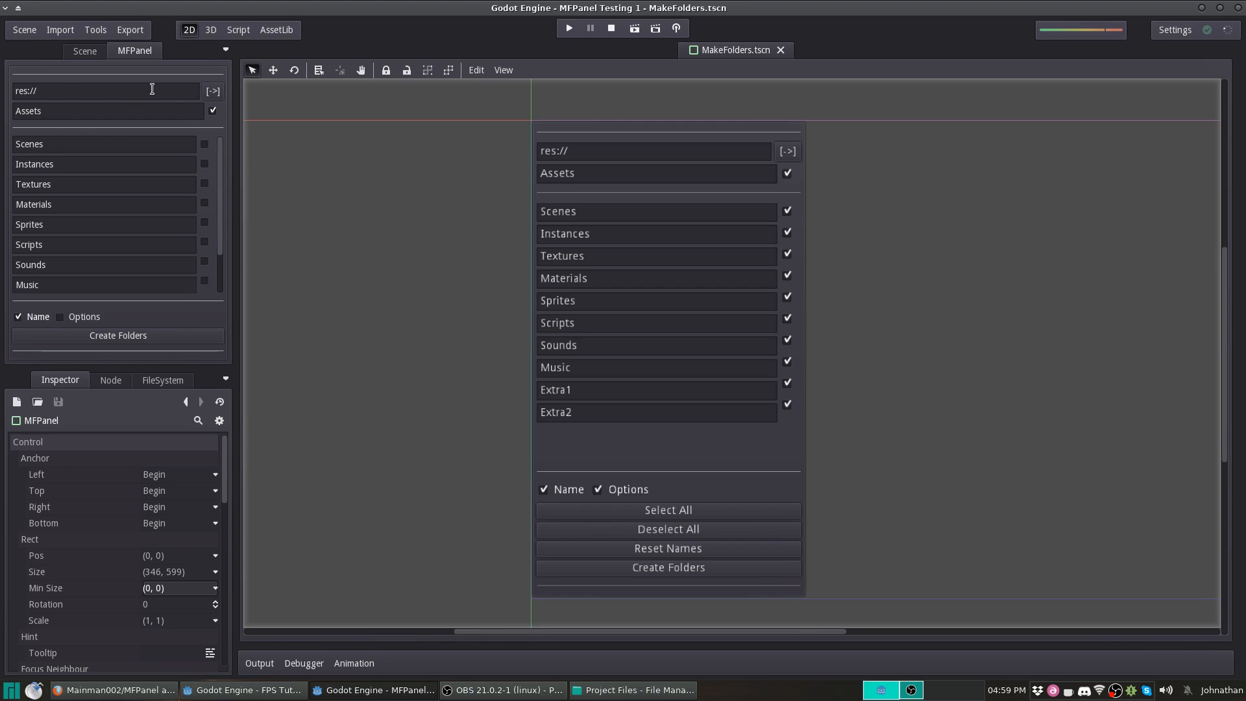
drag(61, 90, 6, 111)
click(55, 111)
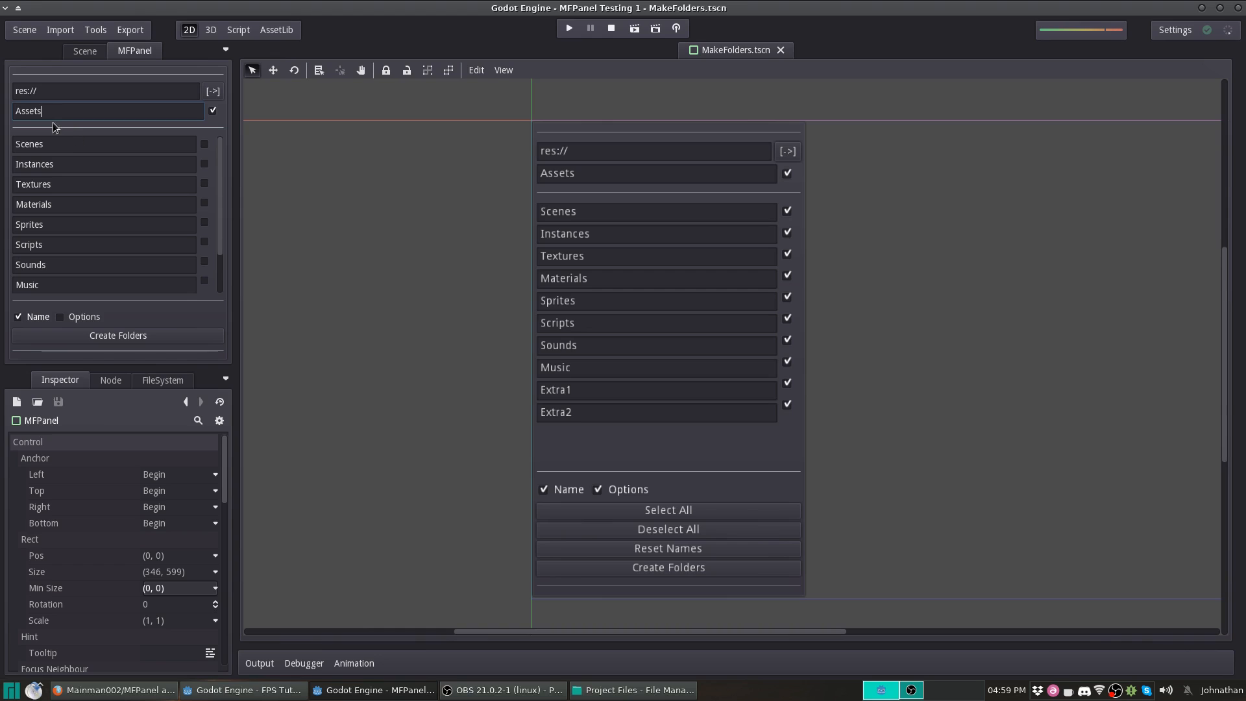
drag(65, 107, 21, 109)
click(59, 109)
click(212, 112)
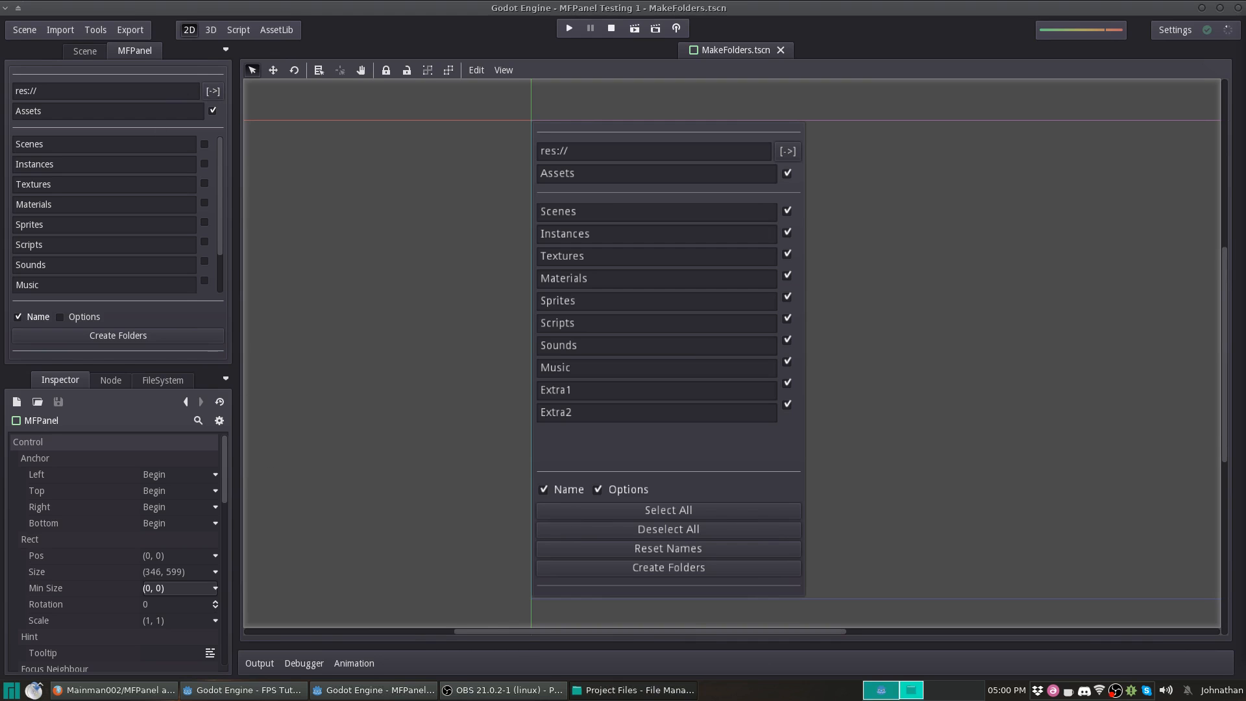
Switch to the file manager showing the project files and place its window clear of the MFPanel dock.
drag(1245, 156, 1023, 177)
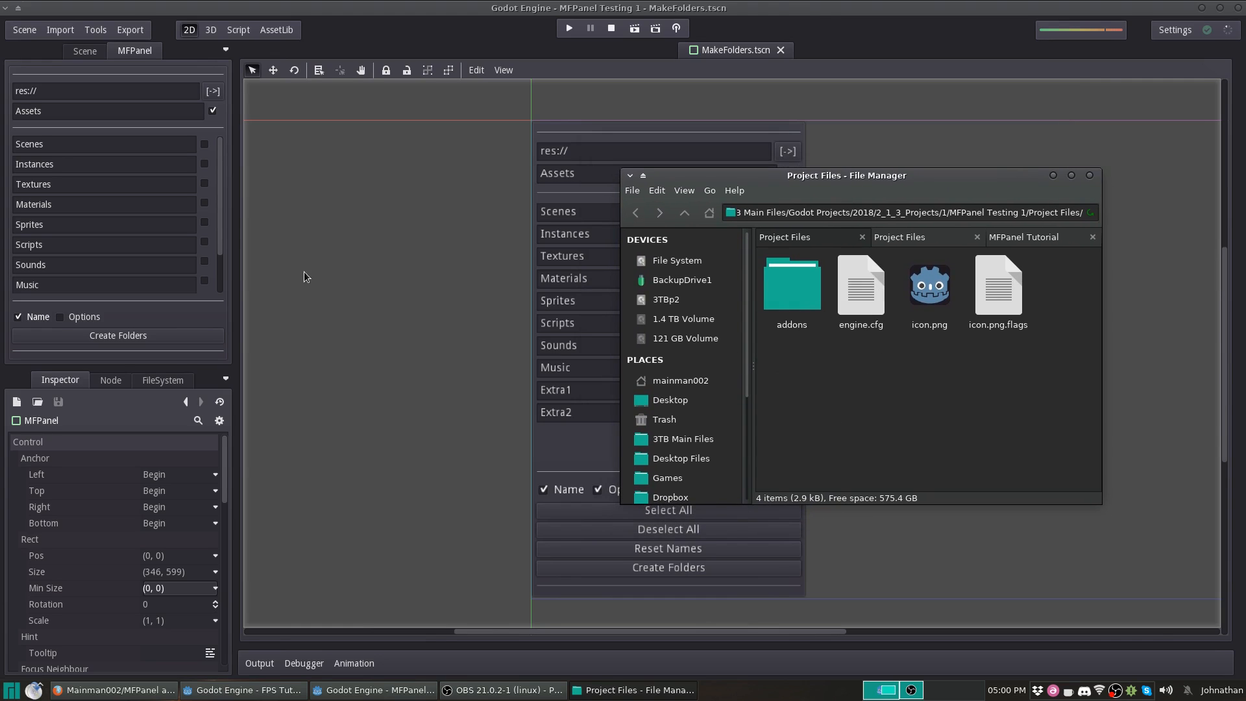
right_click(838, 173)
click(884, 282)
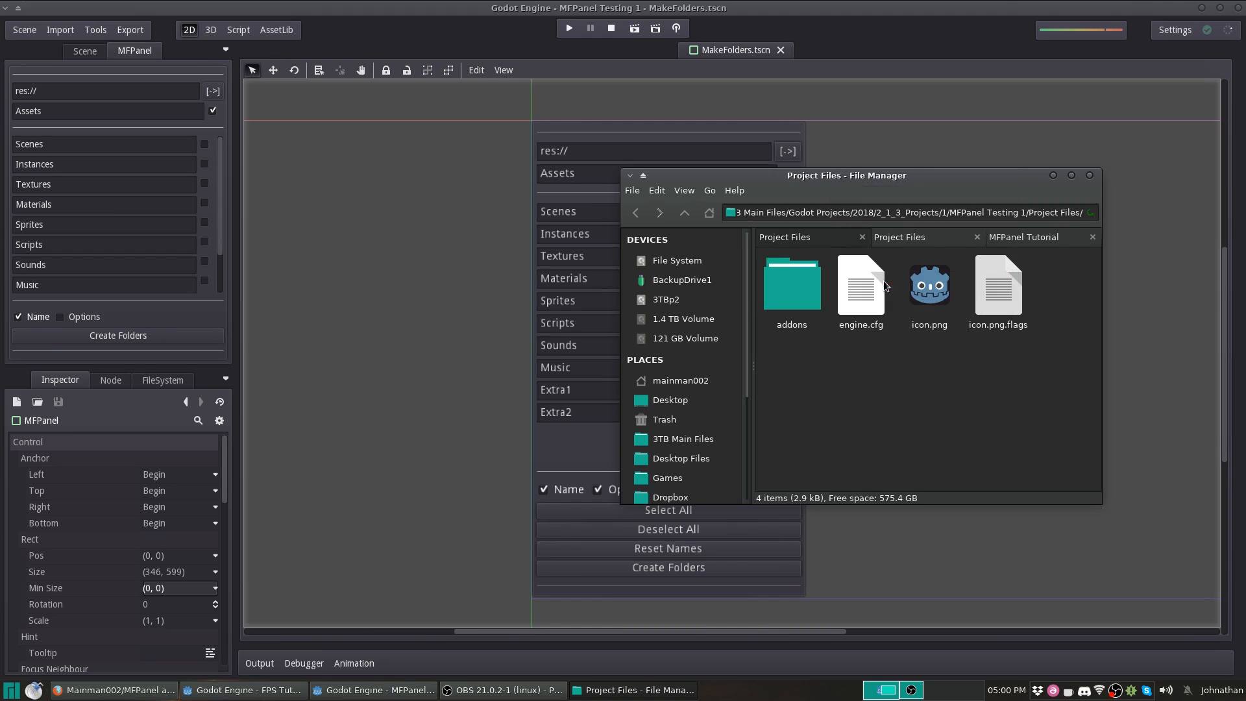
drag(853, 180, 986, 355)
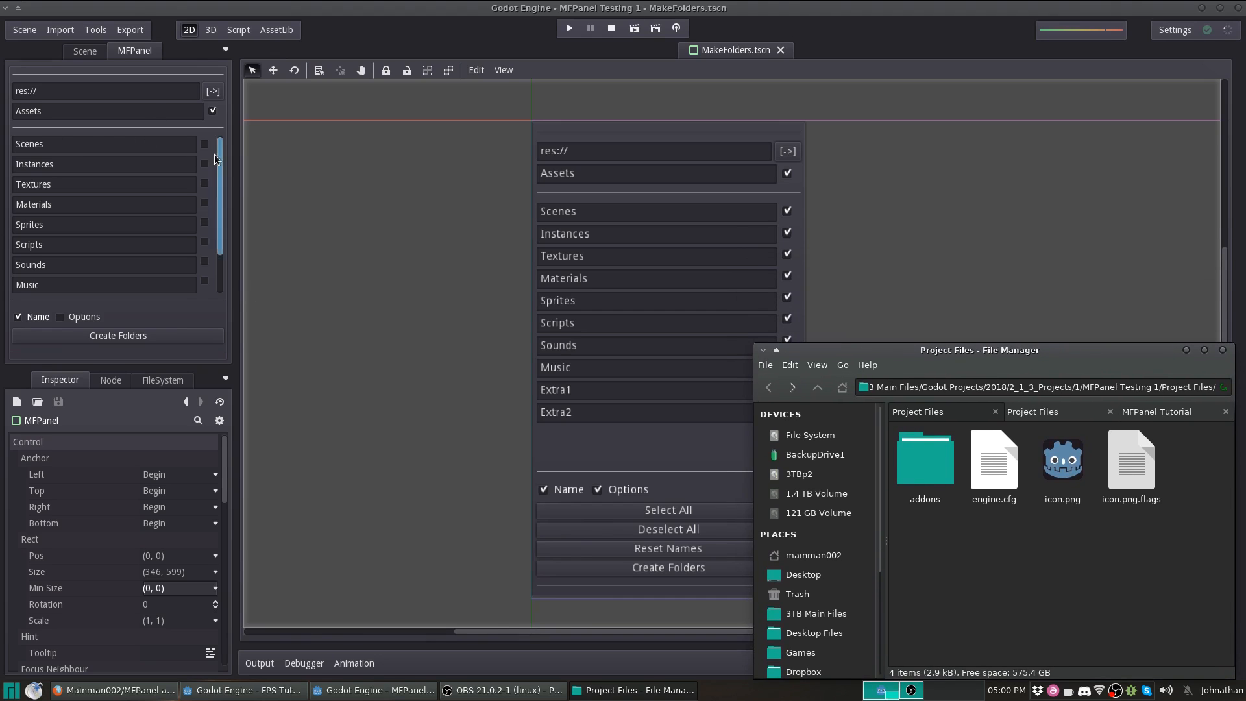
Enable the Scenes and Instances entries and create these folders inside Assets.
click(205, 144)
click(205, 164)
click(85, 335)
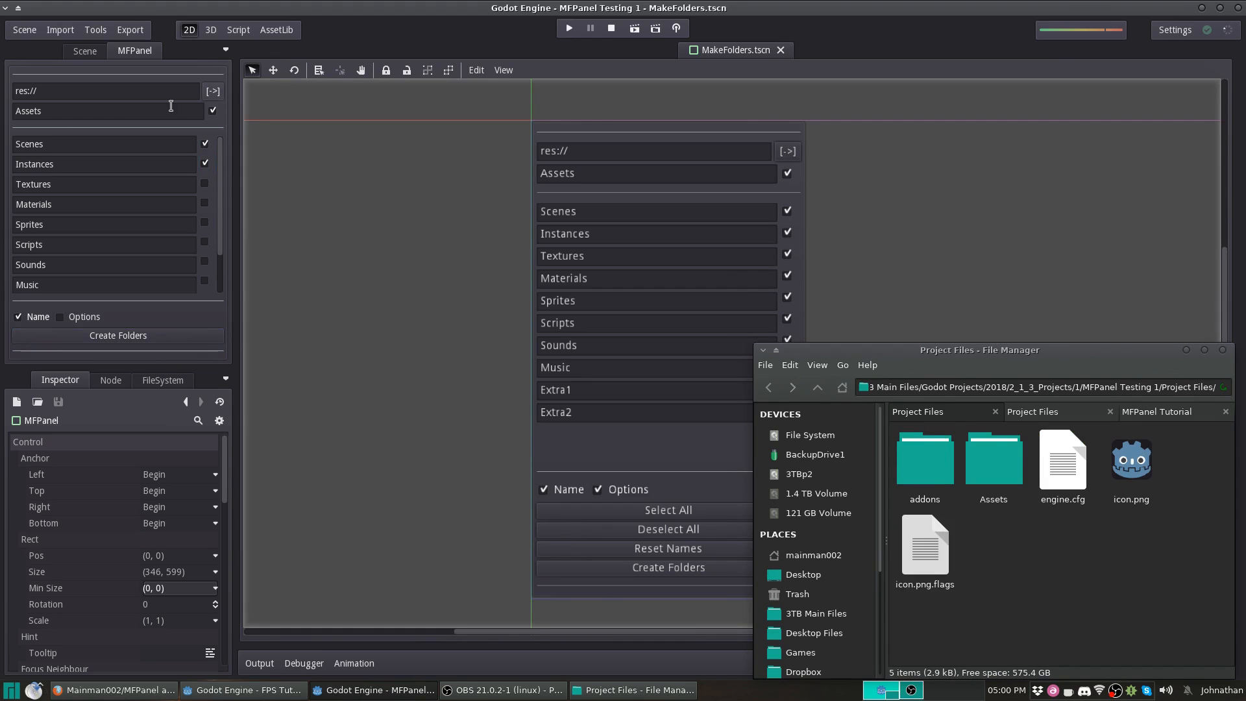
Check the contents of the new Assets folder in the file manager and return to the project folder.
double_click(61, 116)
click(108, 117)
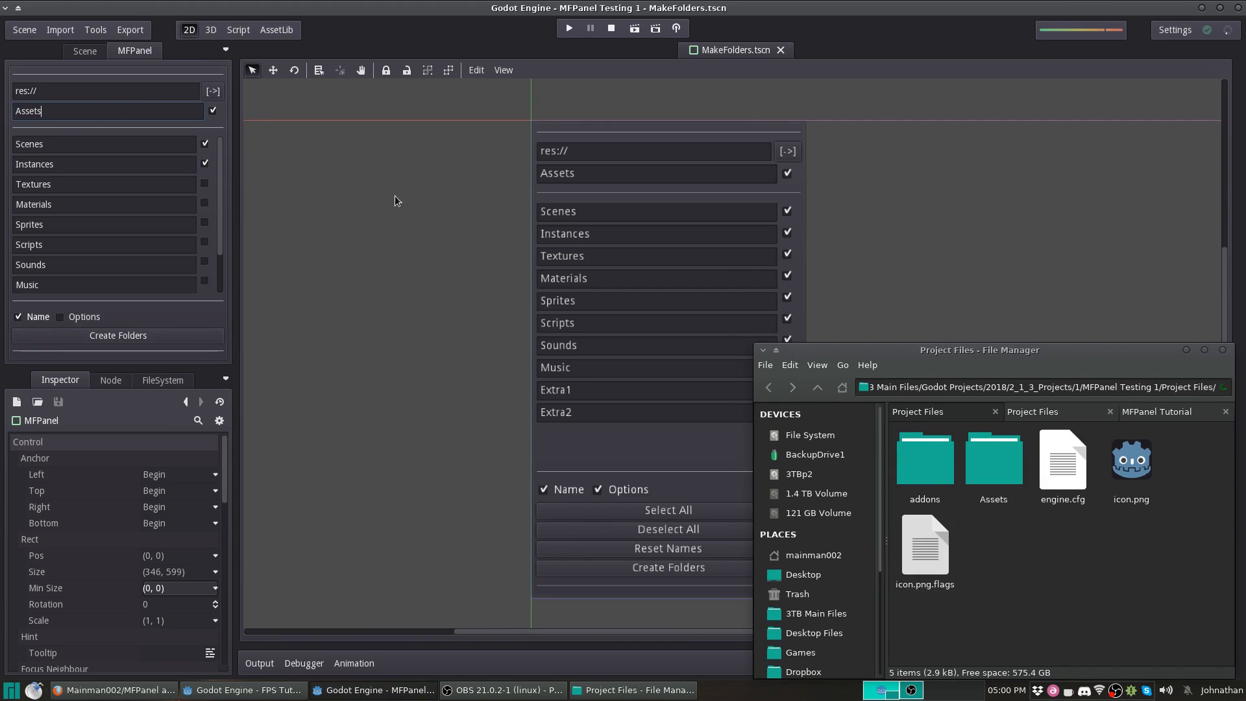
double_click(1007, 481)
click(992, 477)
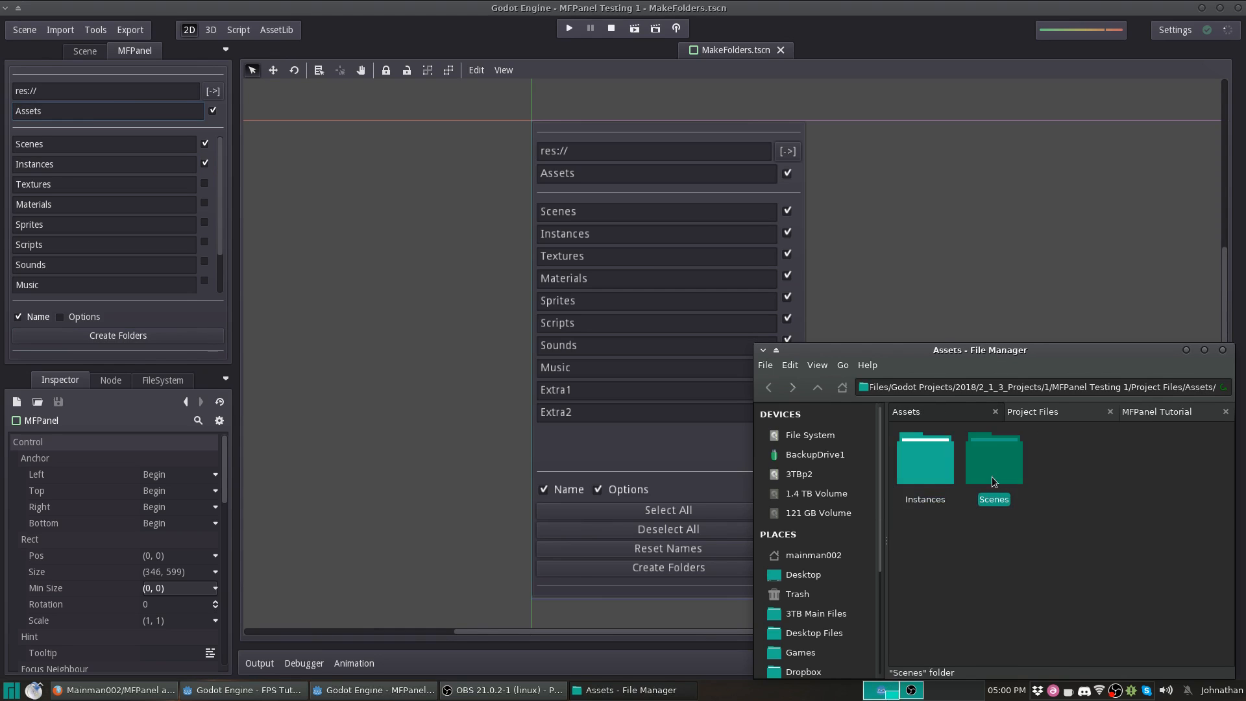
click(813, 387)
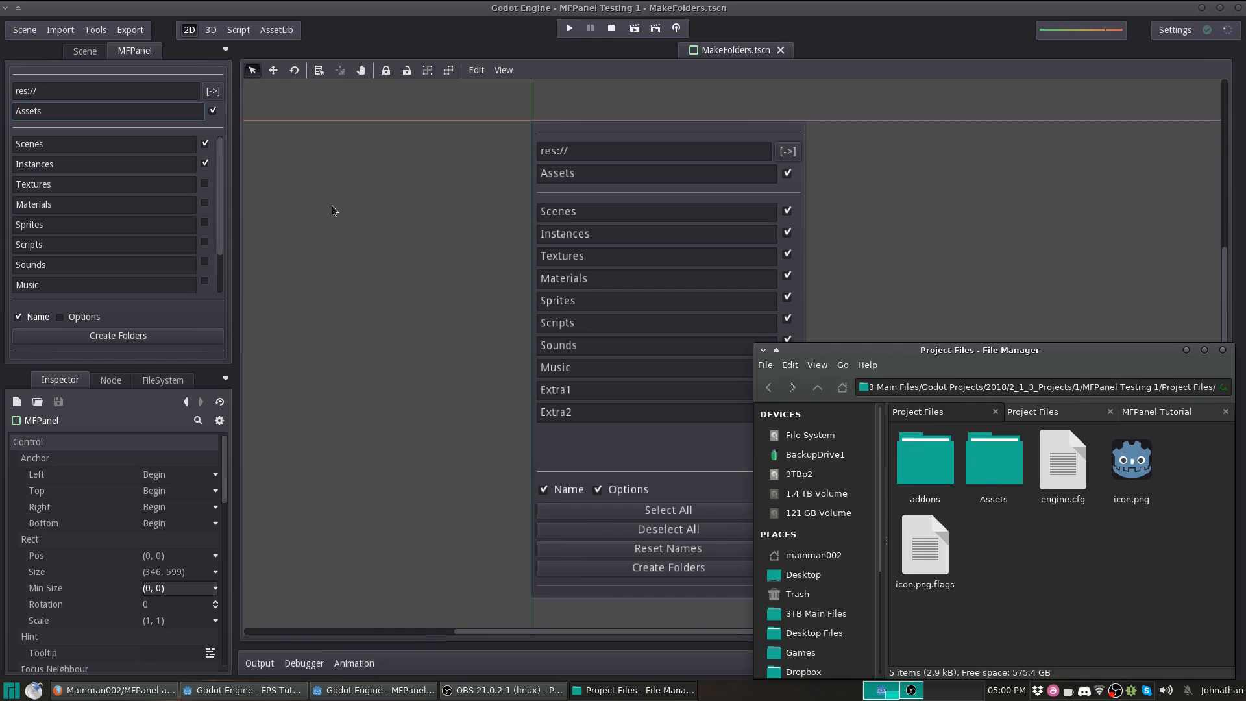
Set the MFPanel target directory to res://Assets/Instances and open that same folder in the file manager.
click(213, 91)
click(580, 254)
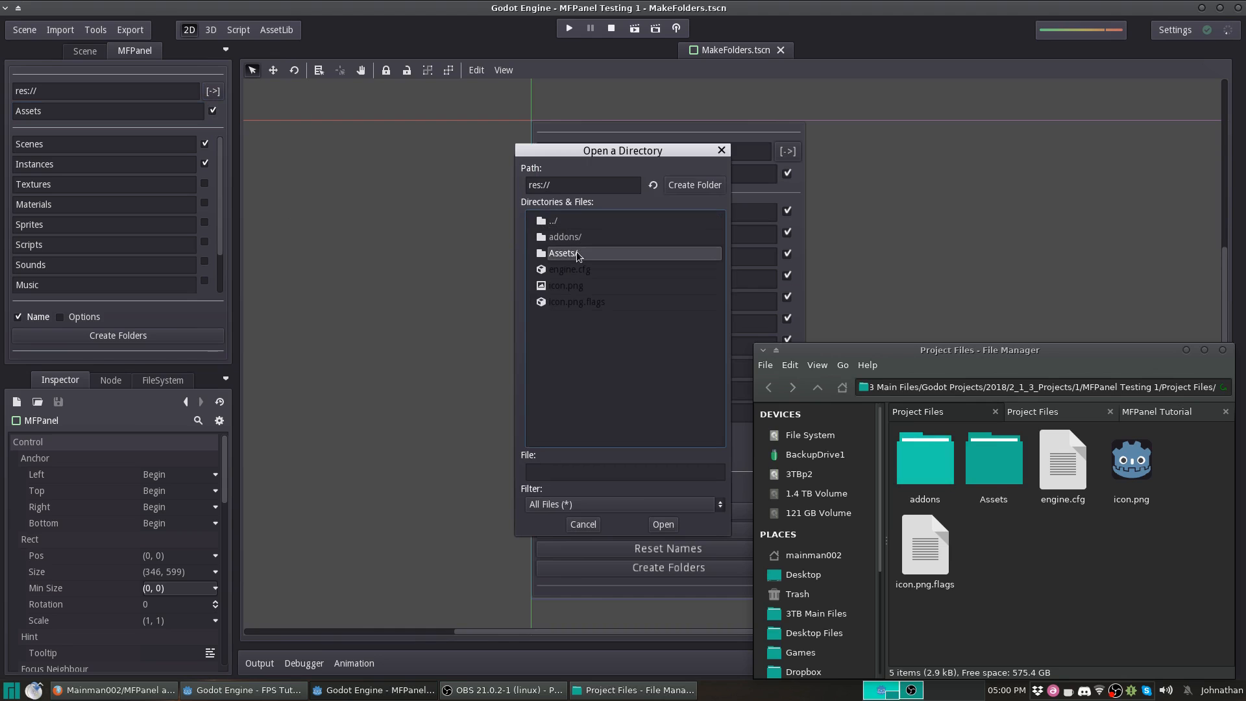
drag(626, 150, 429, 145)
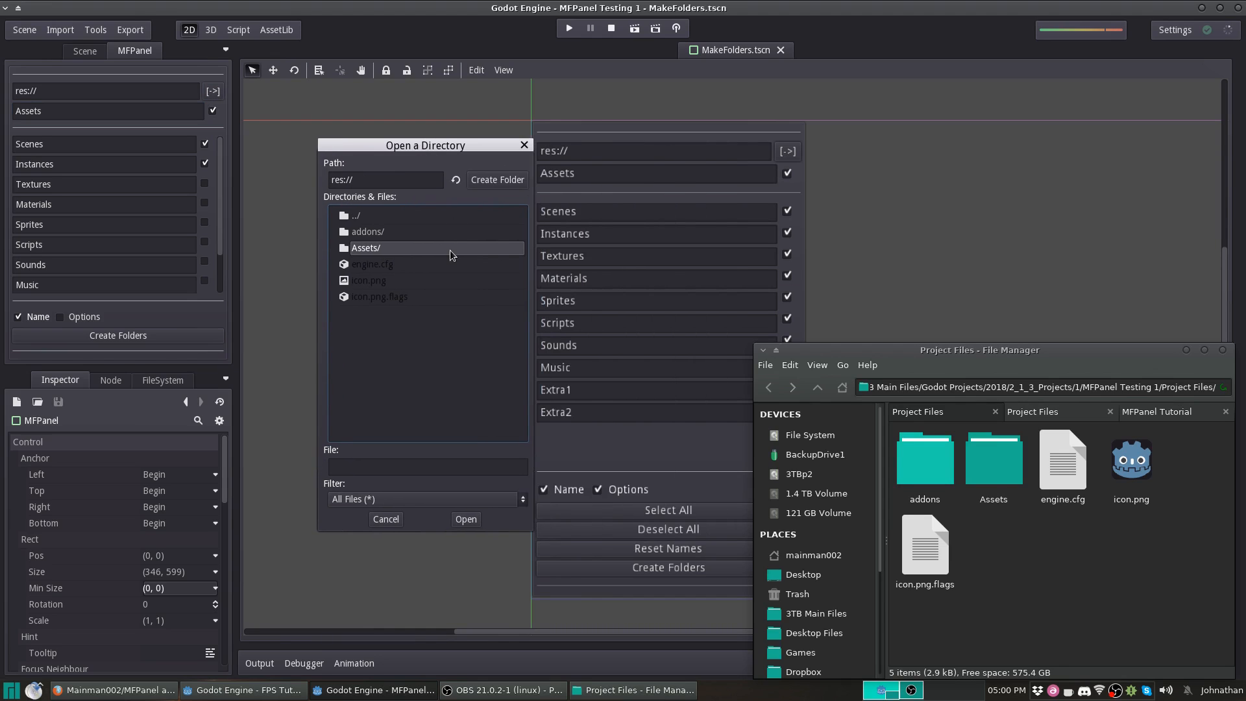
click(454, 181)
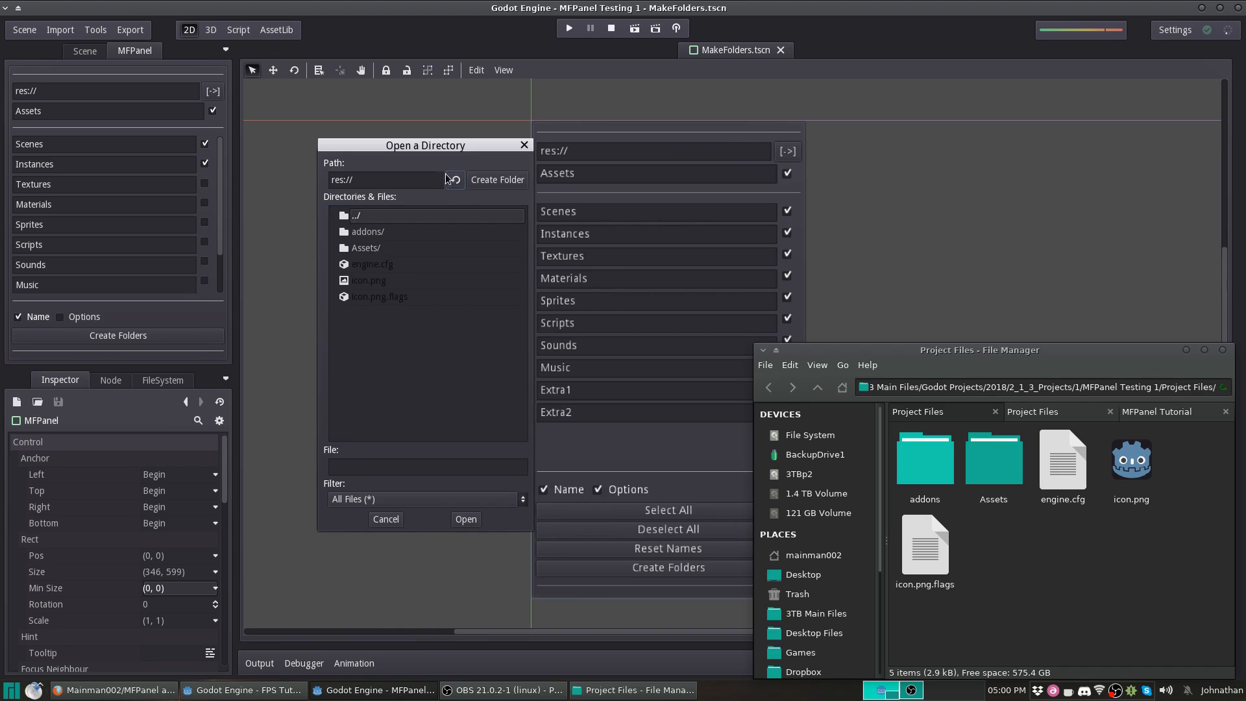
double_click(383, 246)
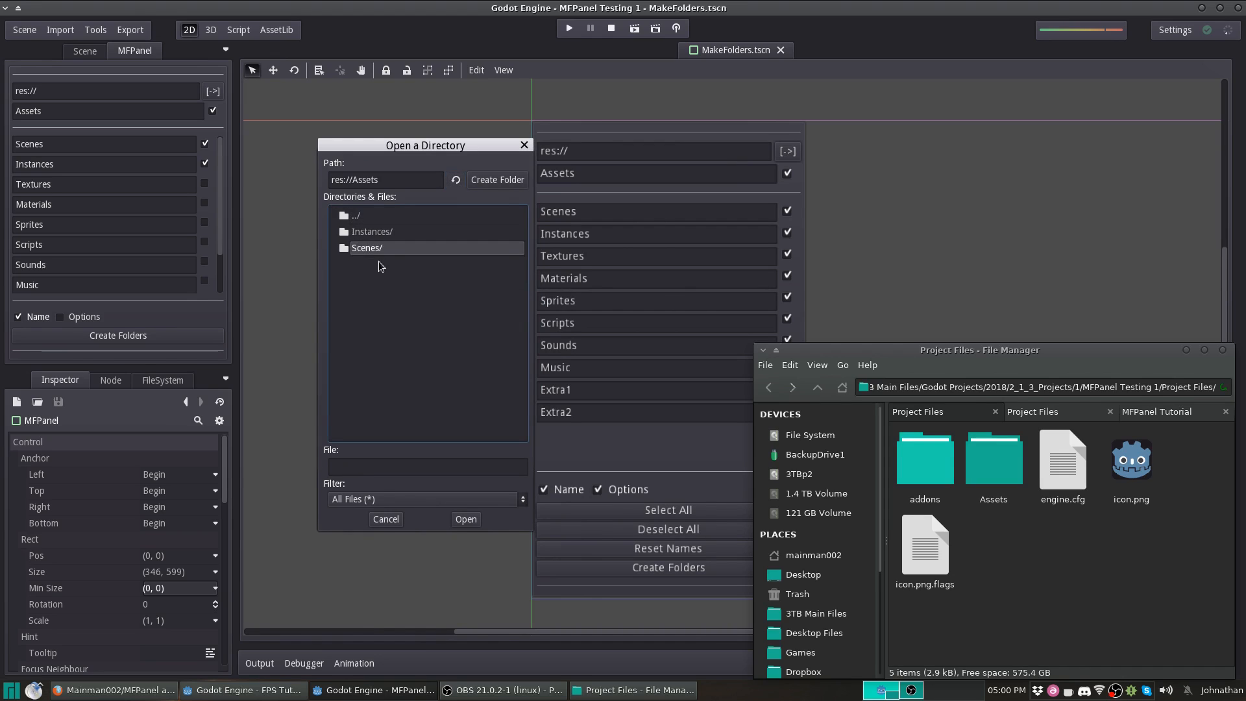
double_click(382, 246)
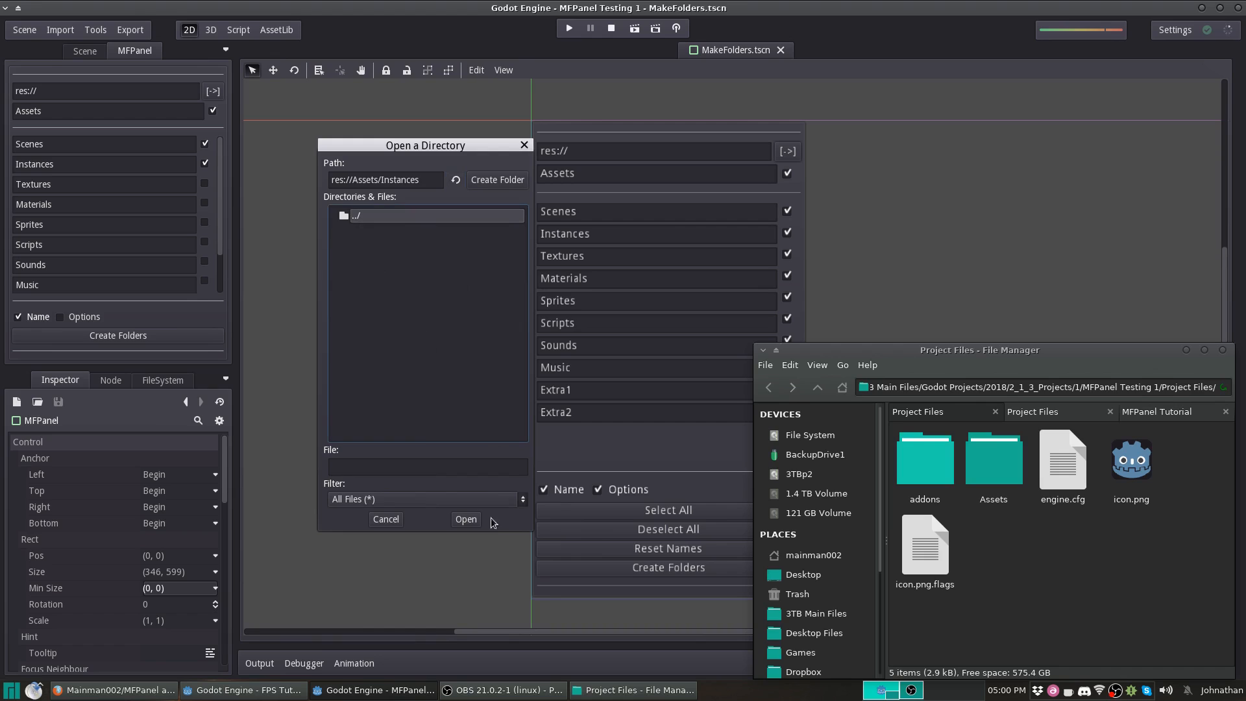
click(466, 520)
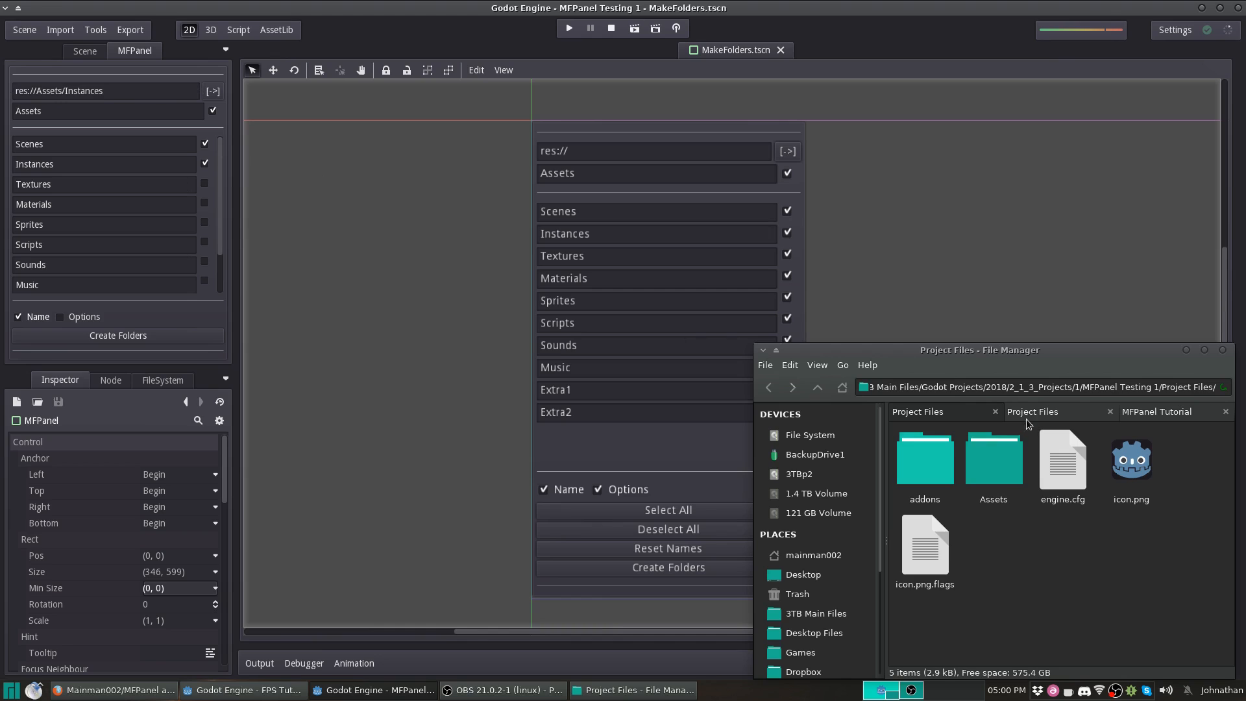
double_click(972, 458)
double_click(932, 481)
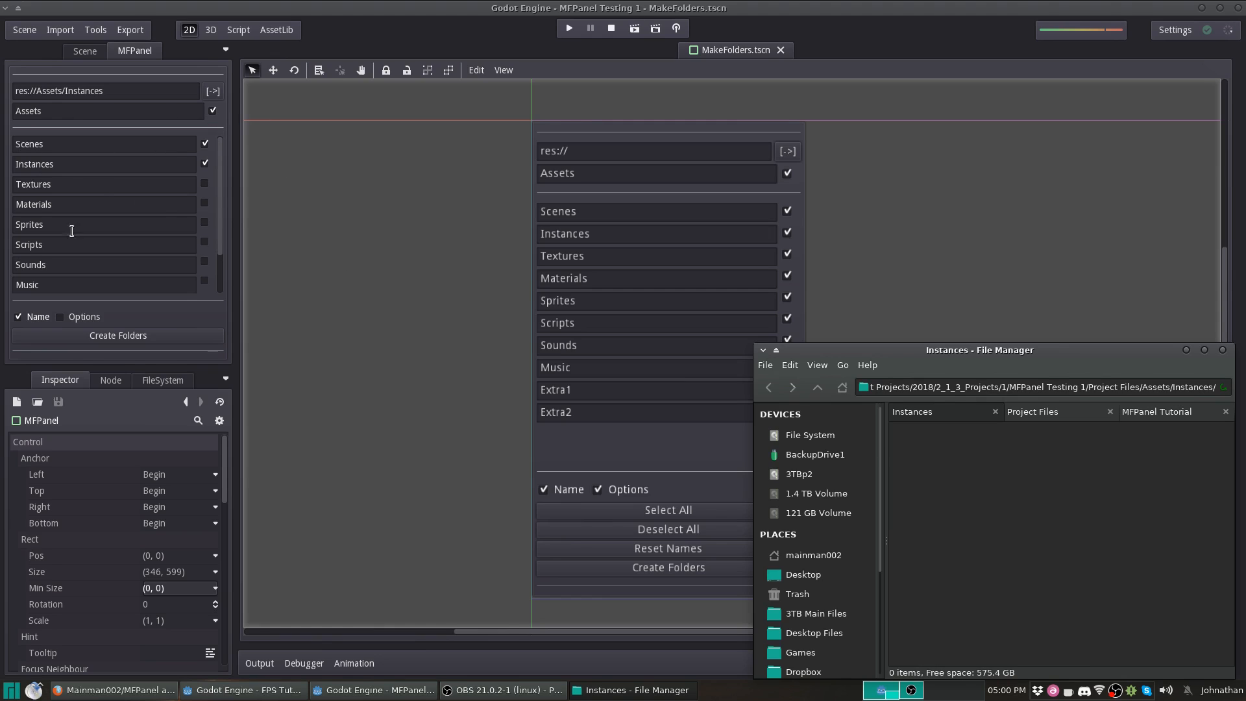
Exclude the Assets parent folder and rename the Scenes and Instances entries to Players and Enemies.
click(214, 110)
double_click(2, 139)
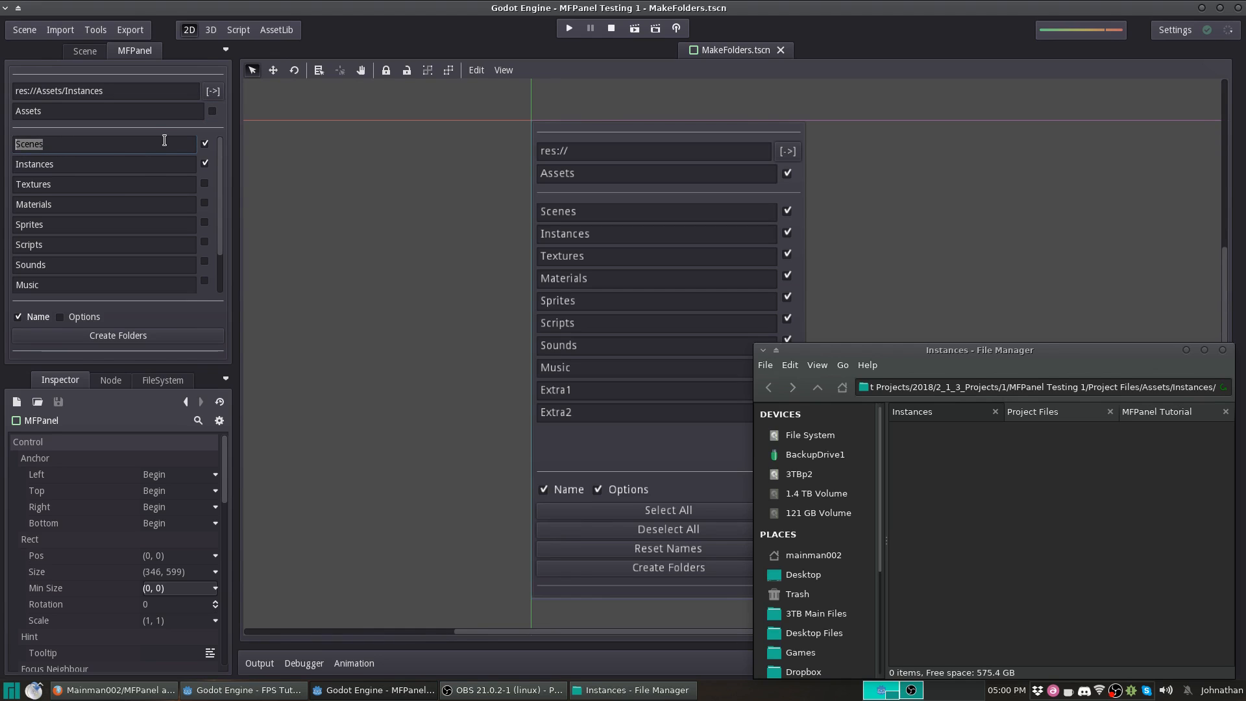
text(Players)
double_click(127, 166)
text(E)
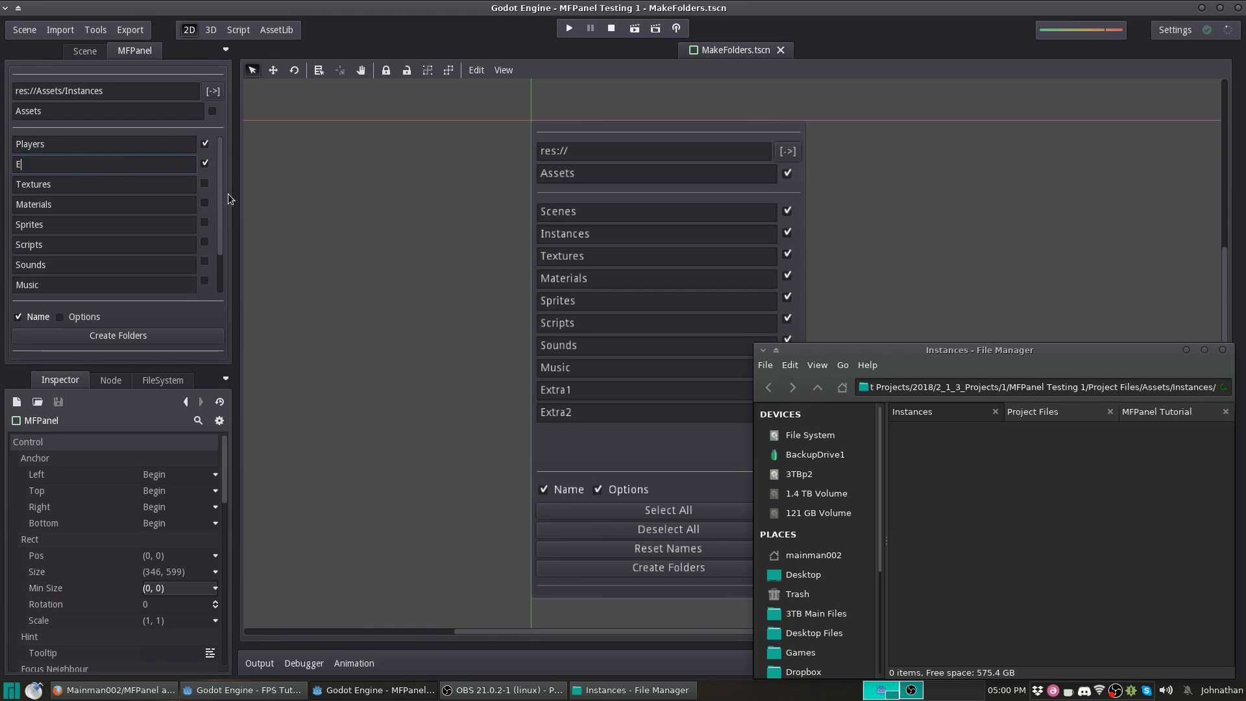
text(nemies)
Rename the Textures entry to SceneObjects, enable it and create the selected folders.
click(111, 185)
double_click(110, 185)
text(Sc)
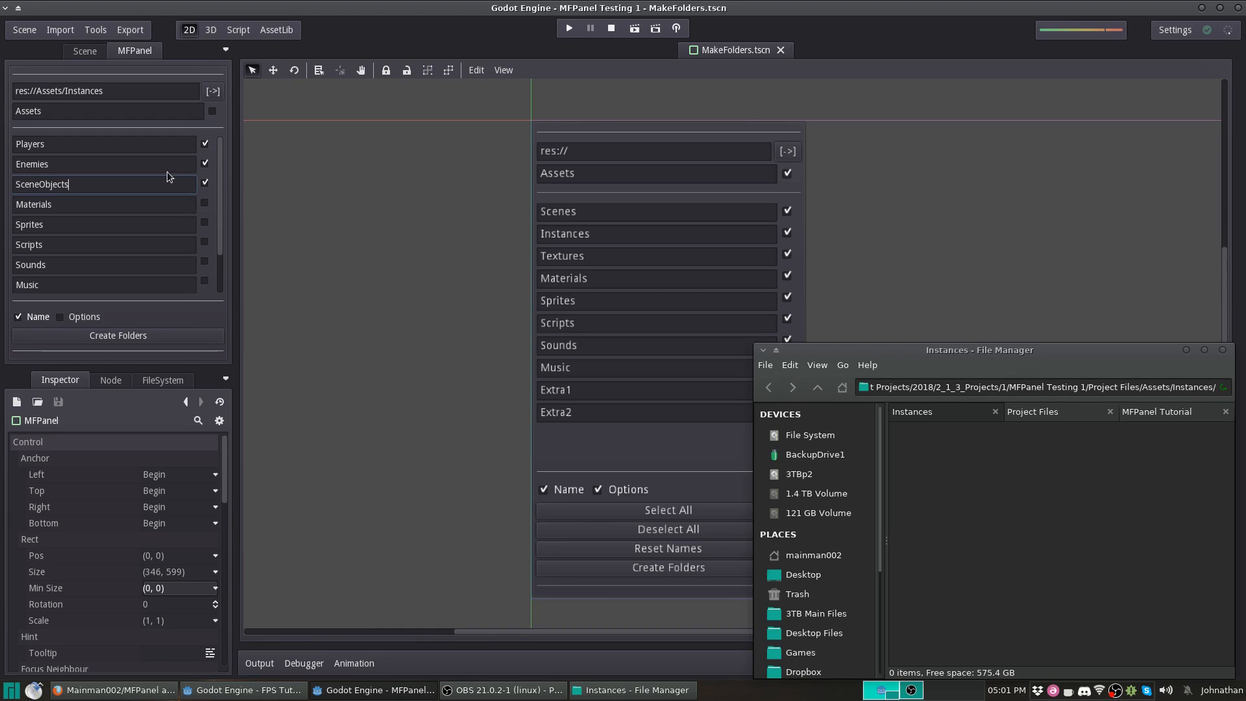
click(106, 338)
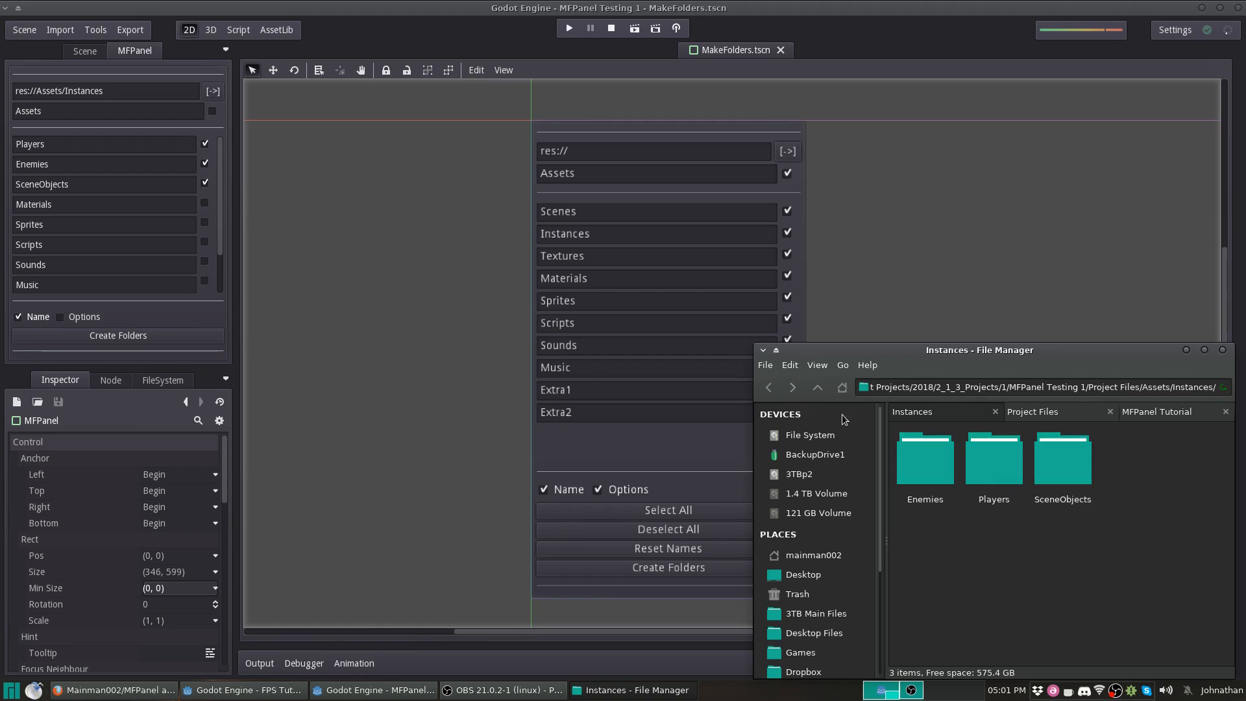
Create the three folders again with the Assets parent folder included and check its contents in the file manager.
drag(72, 110, 5, 109)
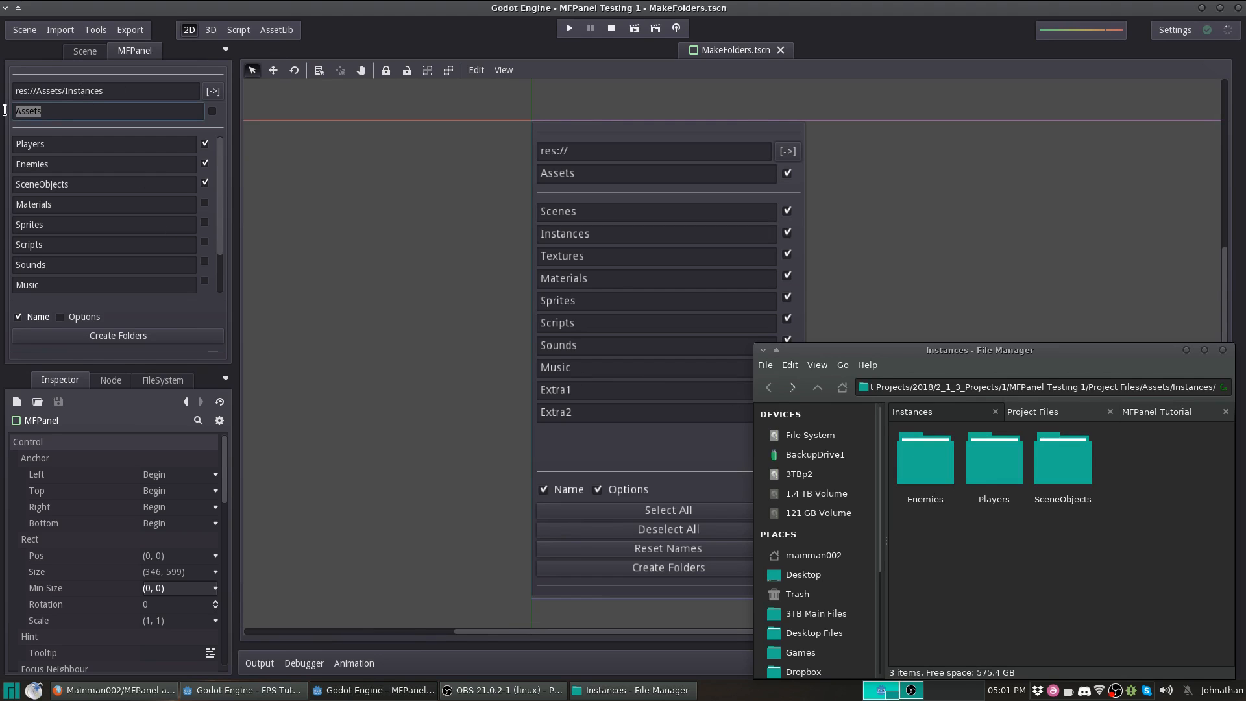
click(53, 118)
click(217, 119)
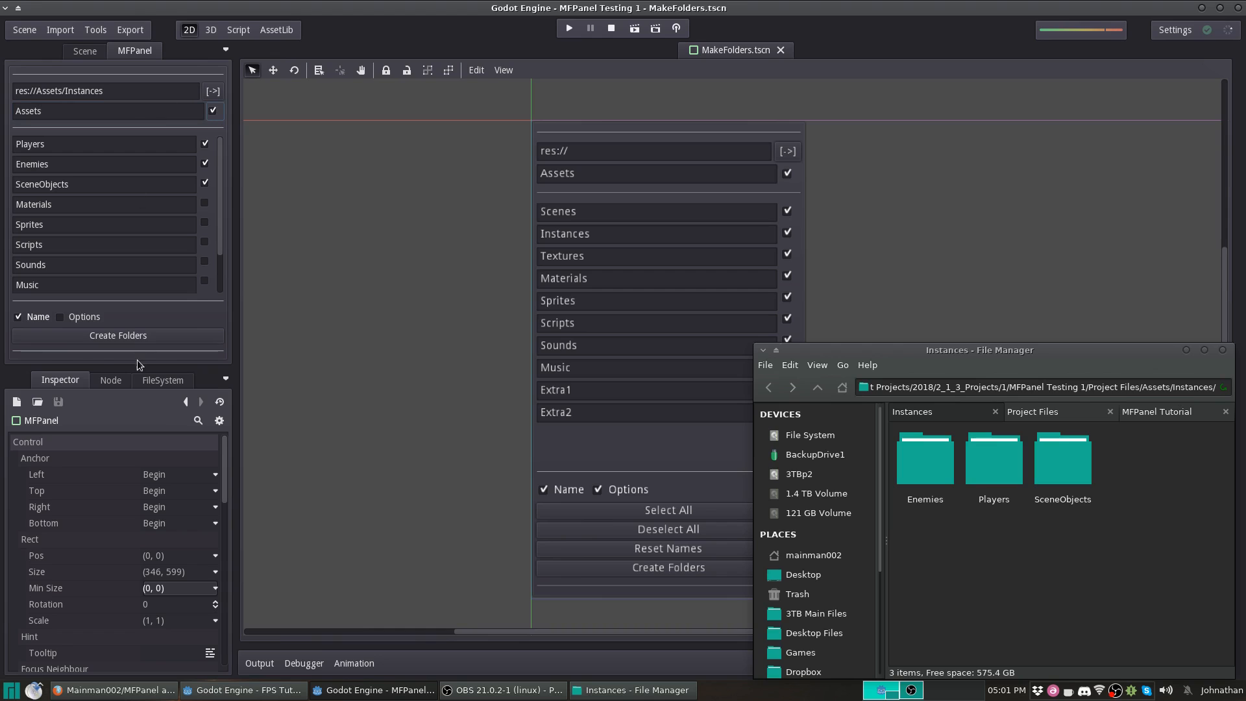
click(130, 335)
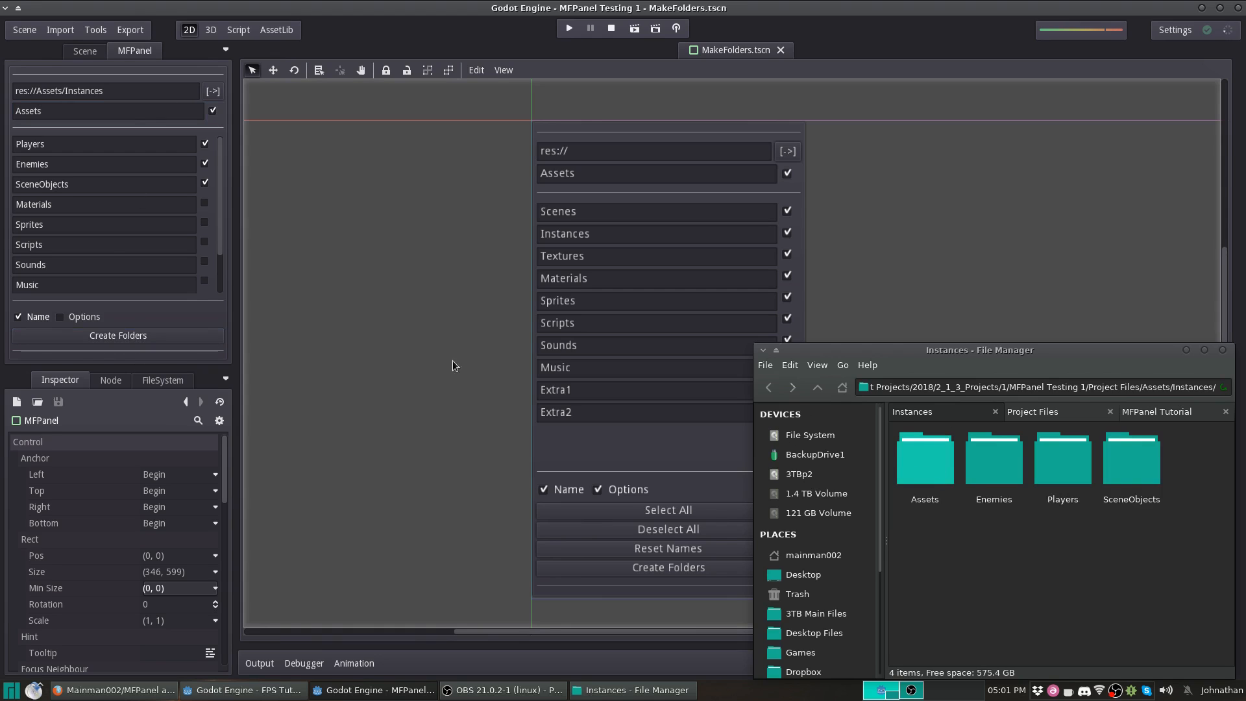
double_click(918, 449)
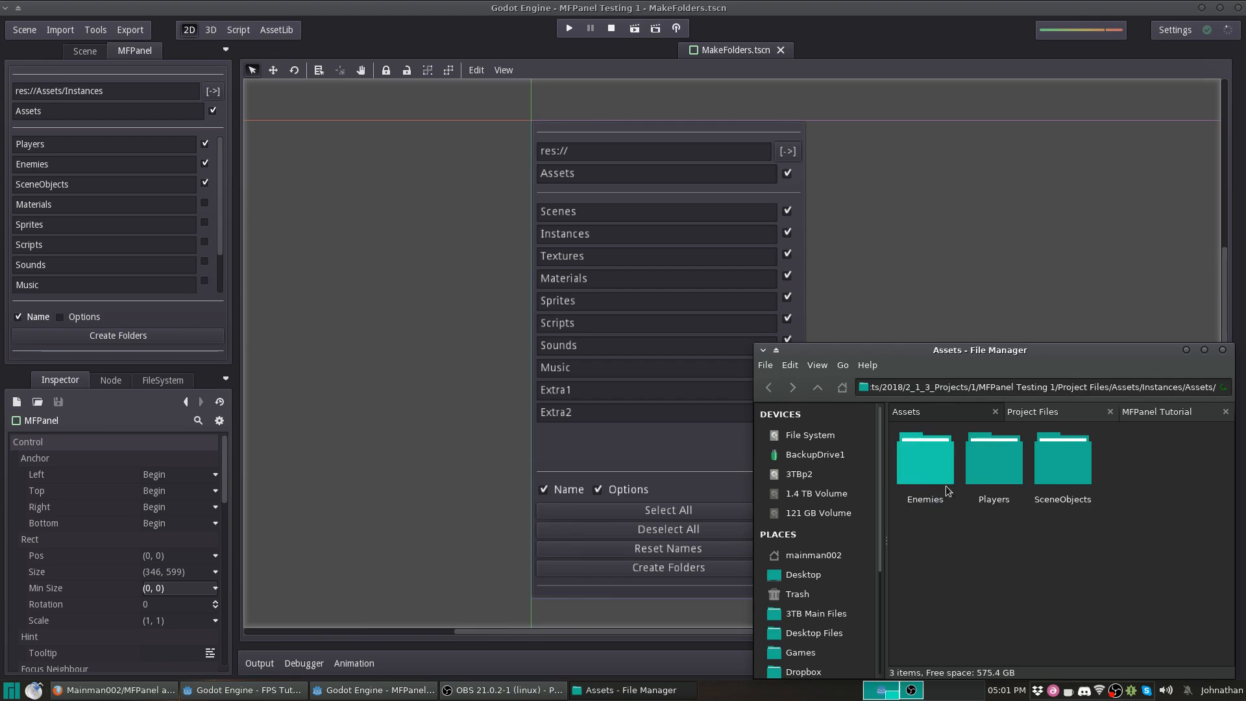
click(817, 388)
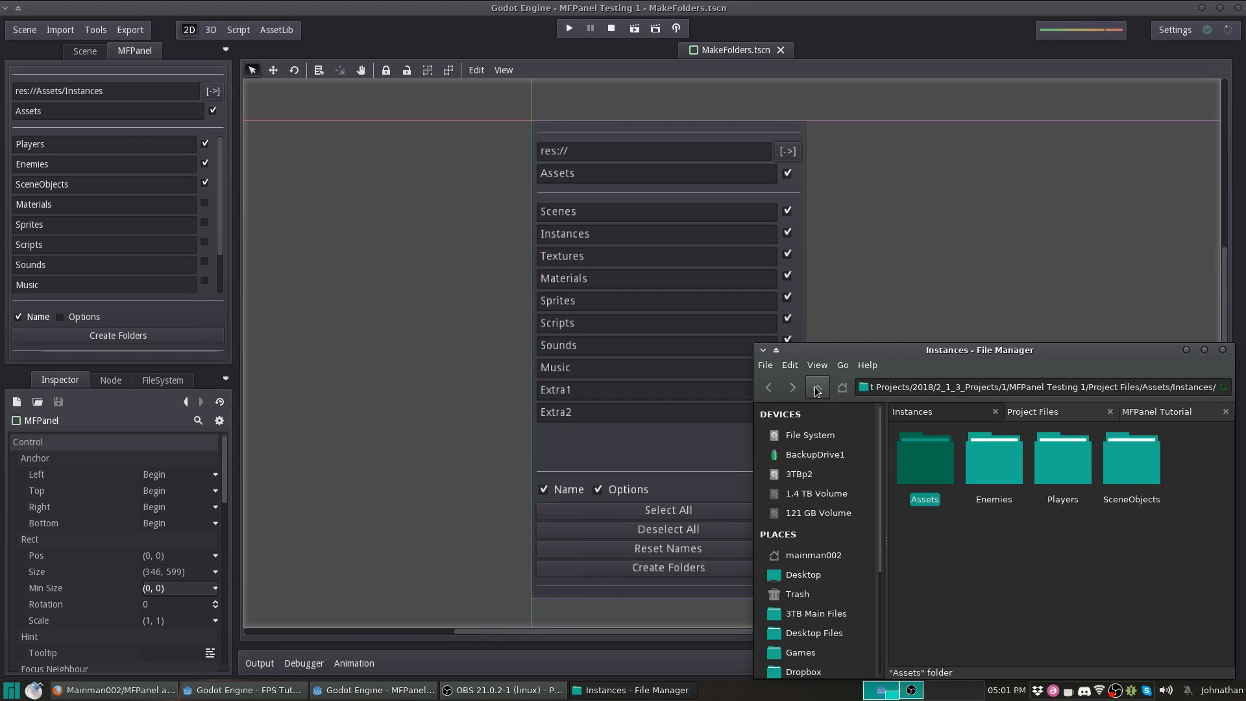
Open the directory chooser for the MFPanel target path and move the dialog closer to the dock.
drag(127, 94, 74, 93)
click(207, 95)
drag(612, 149, 403, 147)
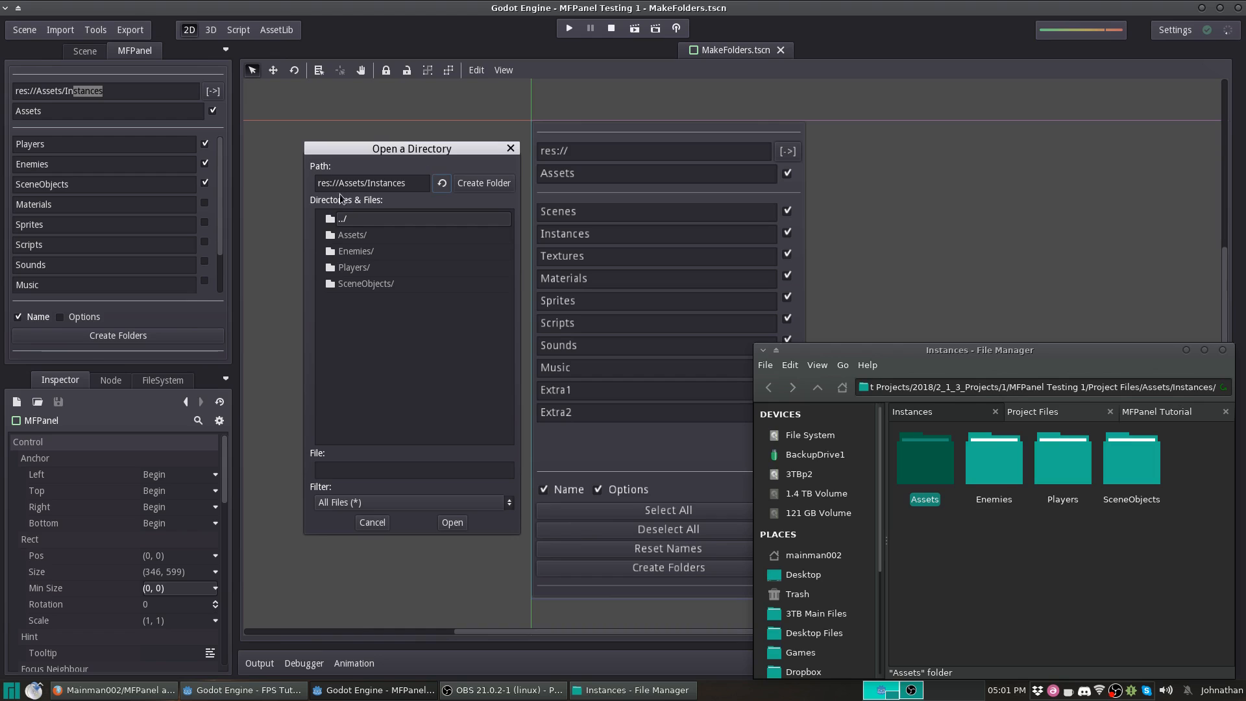
Try editing the directory chooser's path by hand, shortening it to res://Assets/.
click(415, 183)
key(BackSpace)
key(BackSpace)
key(BackSpace)
key(BackSpace)
key(BackSpace)
key(BackSpace)
key(BackSpace)
text(sdklsaj)
key(BackSpace)
key(BackSpace)
key(BackSpace)
key(BackSpace)
key(BackSpace)
key(BackSpace)
drag(421, 146, 395, 146)
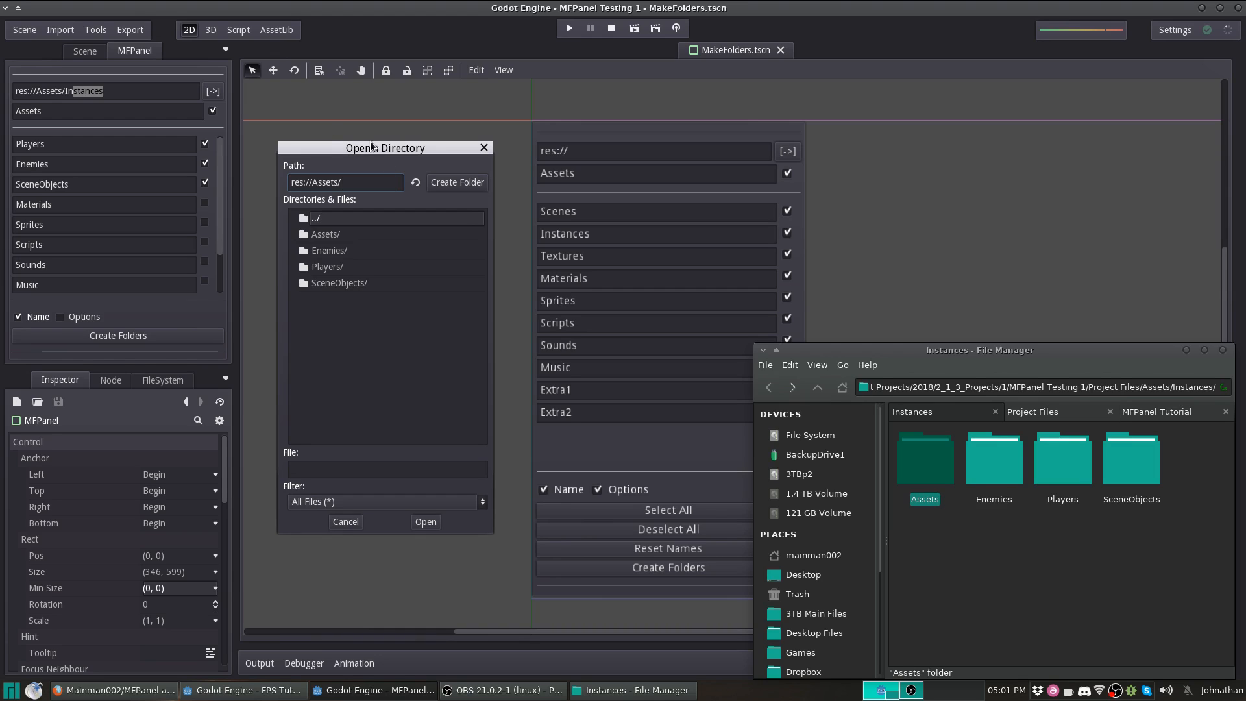
Refresh the directory listing and navigate the chooser up to the project root res://.
click(417, 184)
double_click(335, 237)
double_click(321, 218)
double_click(321, 218)
double_click(322, 219)
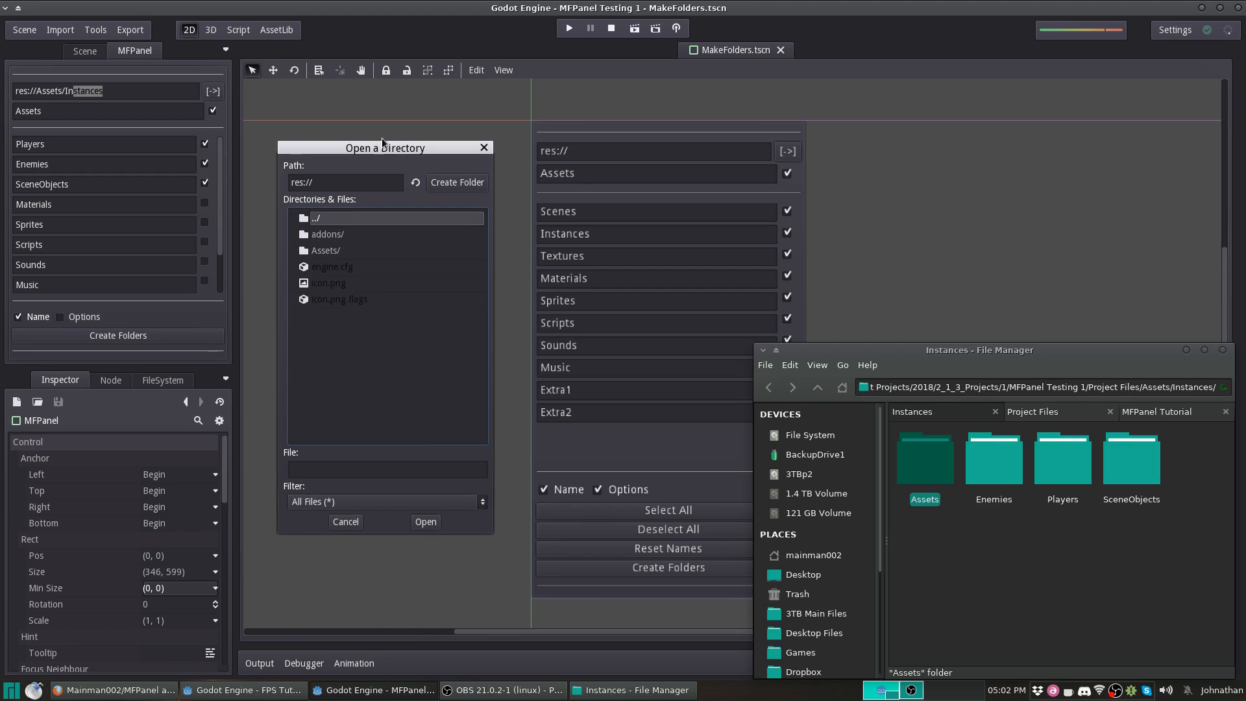
Set the MFPanel target path to the project root res:// and return to the Assets folder in the file manager.
drag(381, 138, 353, 134)
click(396, 518)
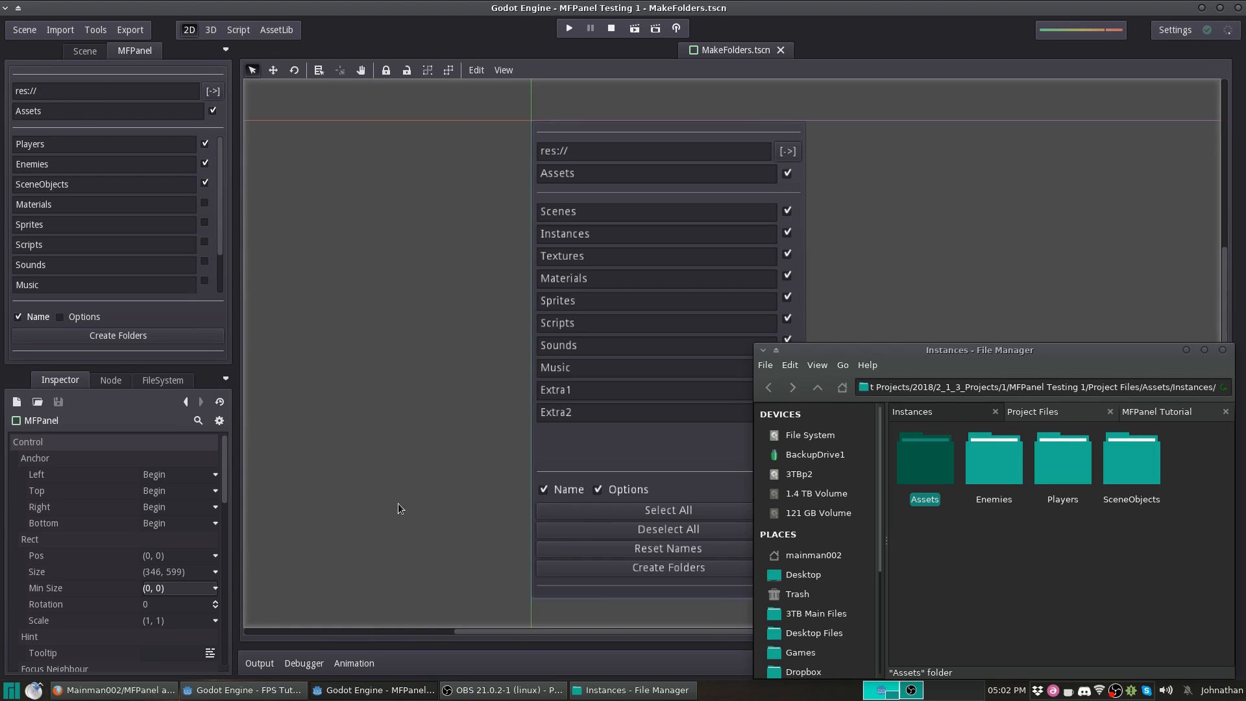
click(825, 384)
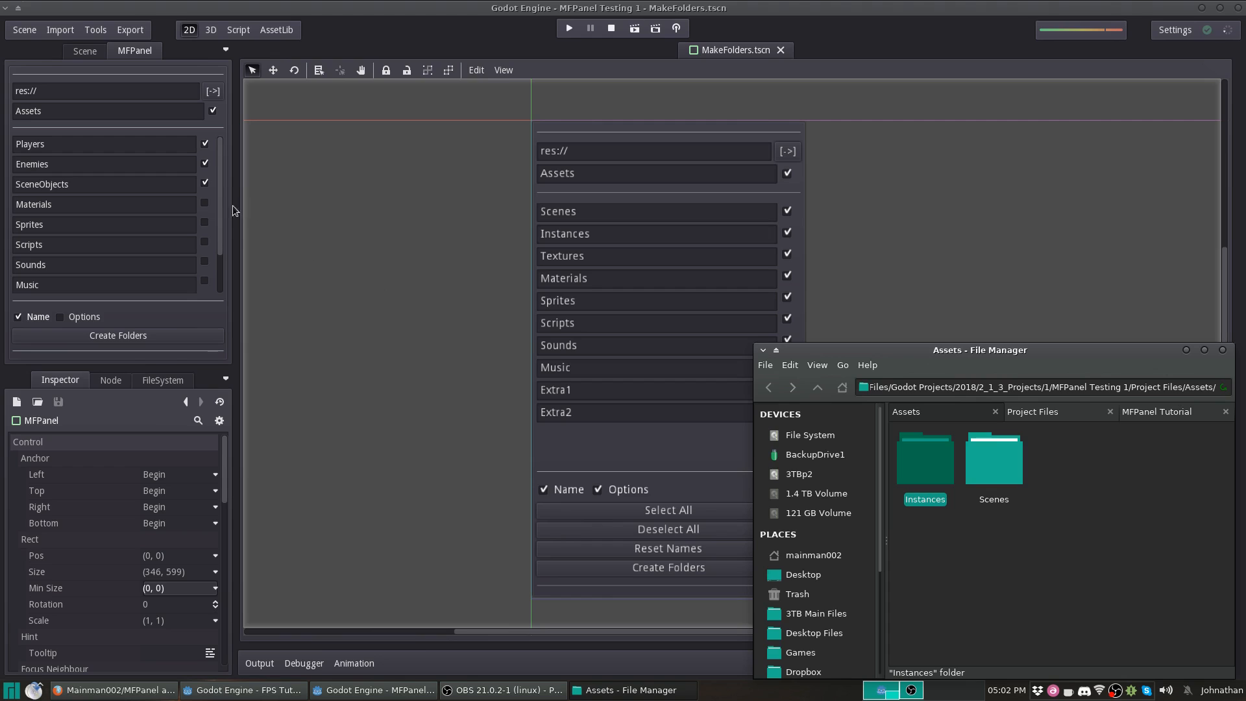
Reset the MFPanel folder names to their defaults, leaving the options hidden and the name section shown.
click(45, 314)
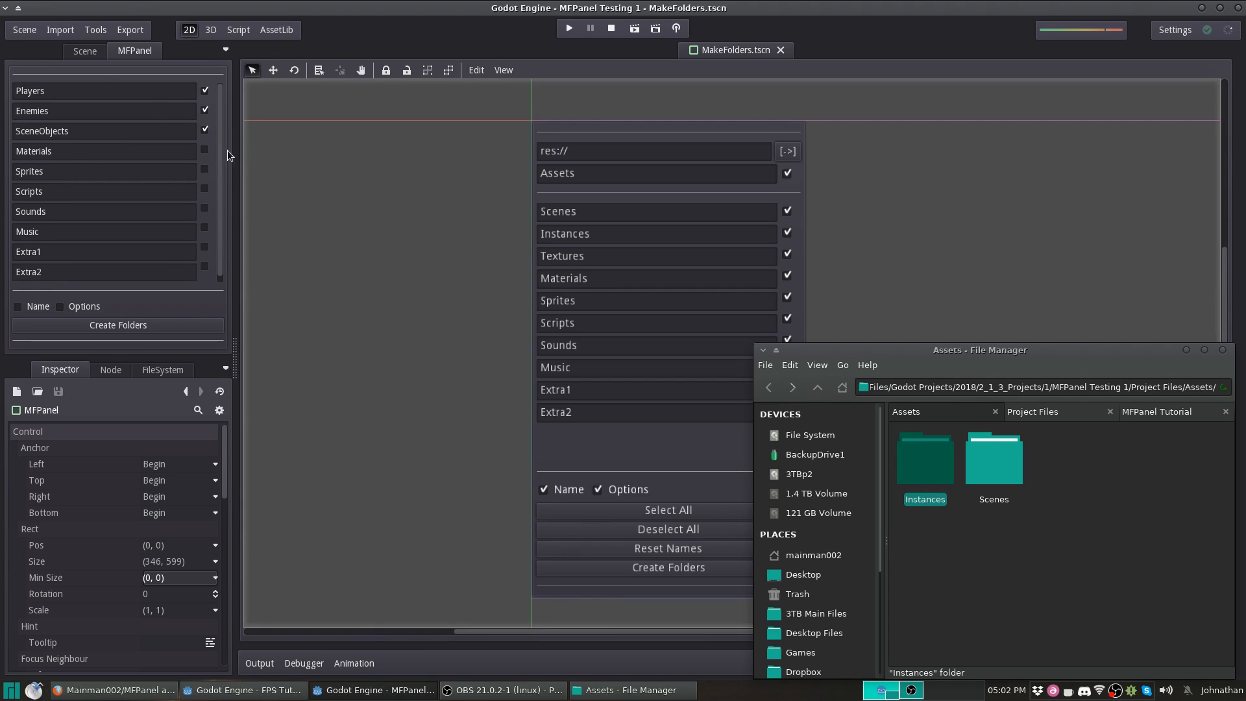
click(78, 306)
click(117, 317)
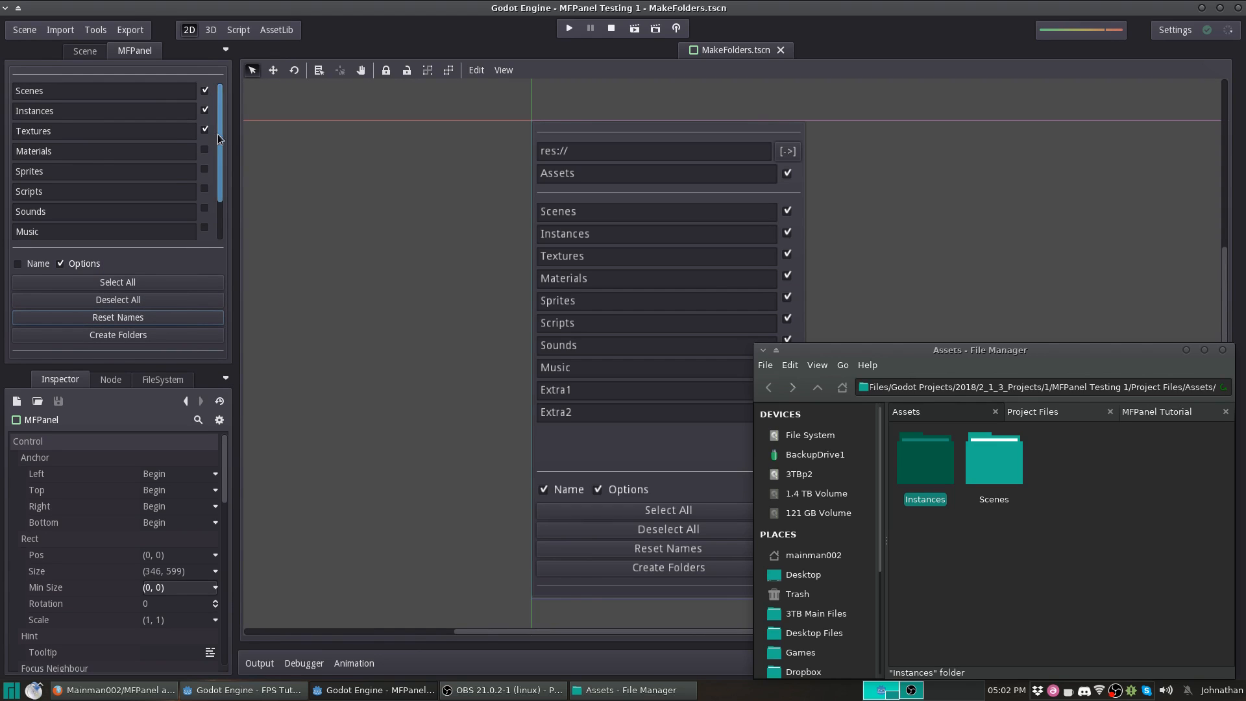
click(77, 263)
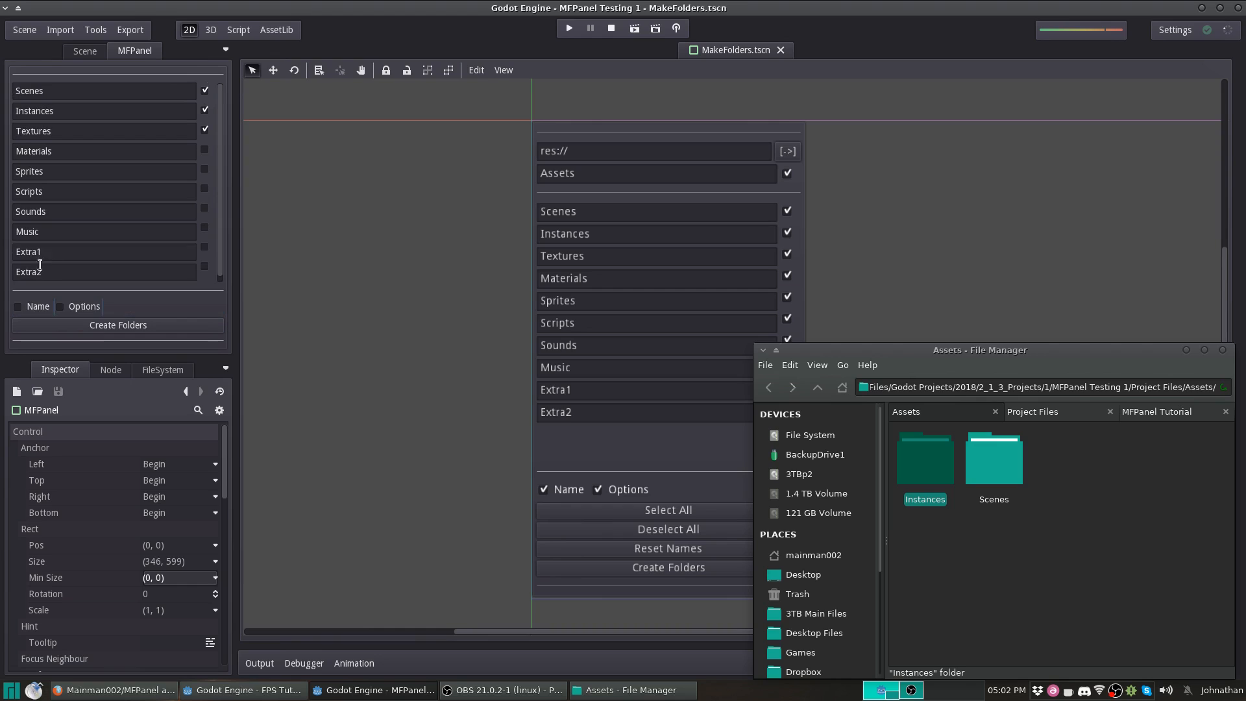
click(29, 307)
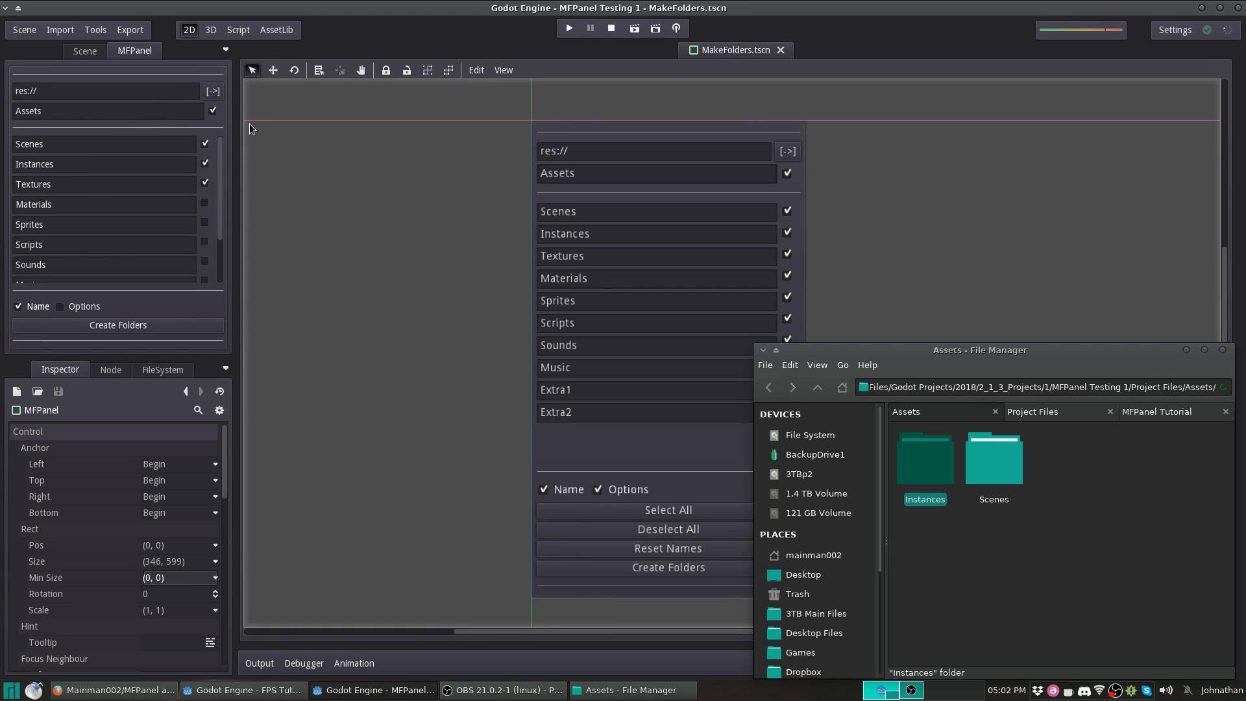
Show FPS Tutorial Follow 1's Project Files folder in the file manager and switch to that project's Godot window.
drag(1097, 365, 666, 231)
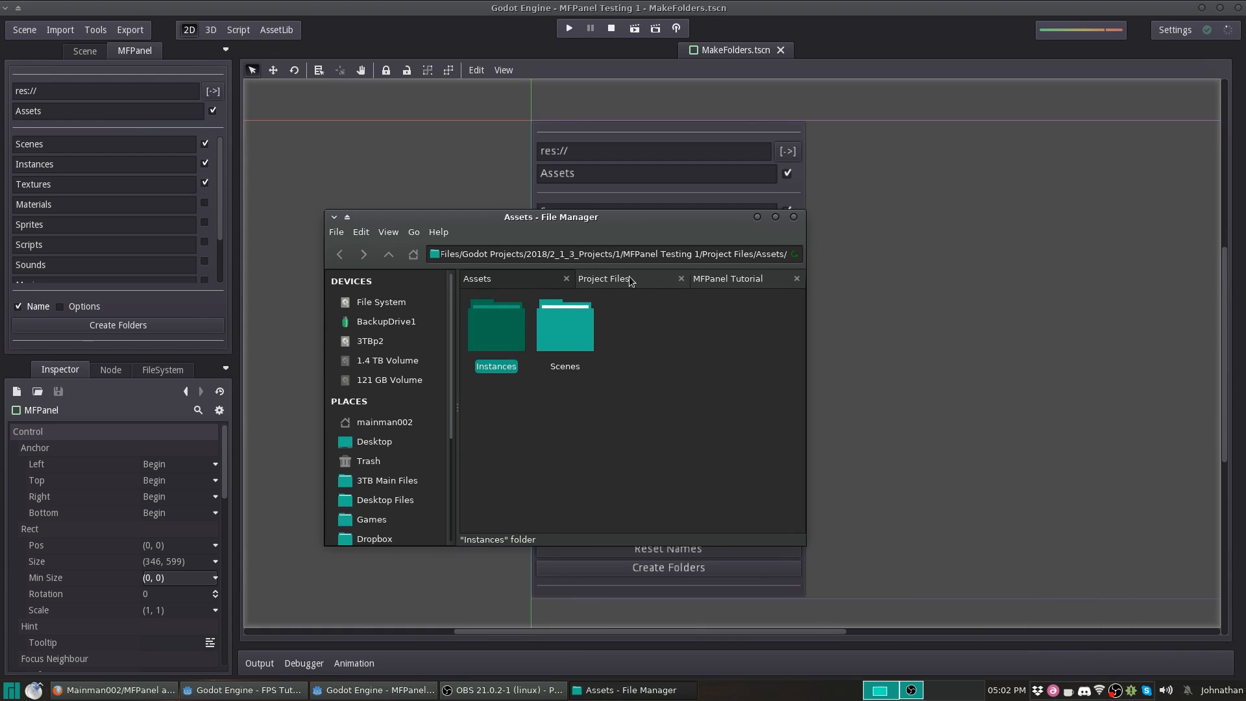
click(629, 278)
drag(620, 219, 1044, 353)
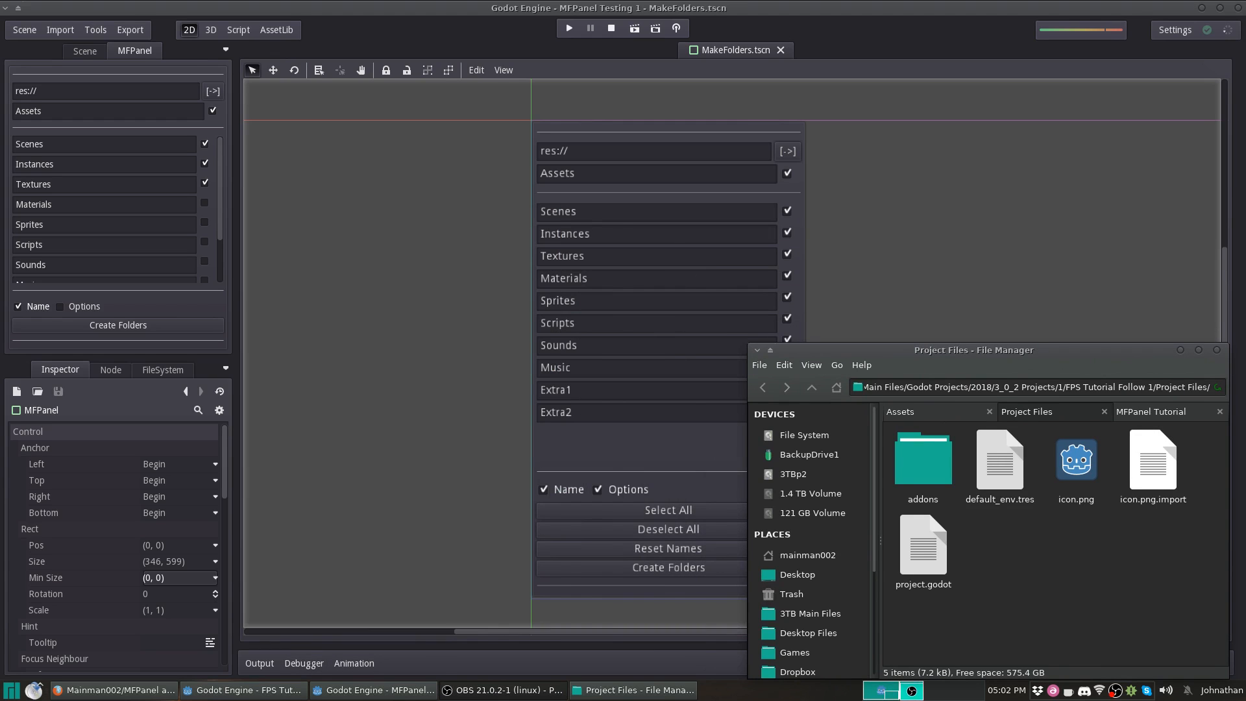
click(248, 690)
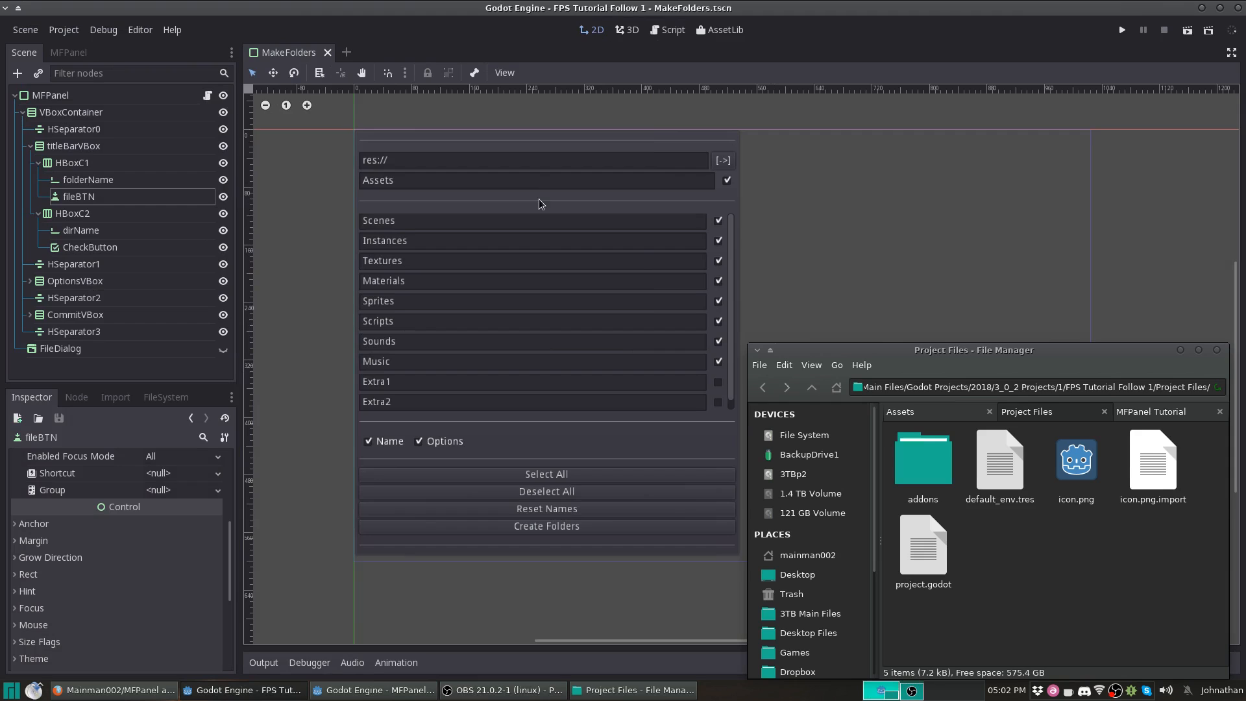
drag(964, 361, 940, 318)
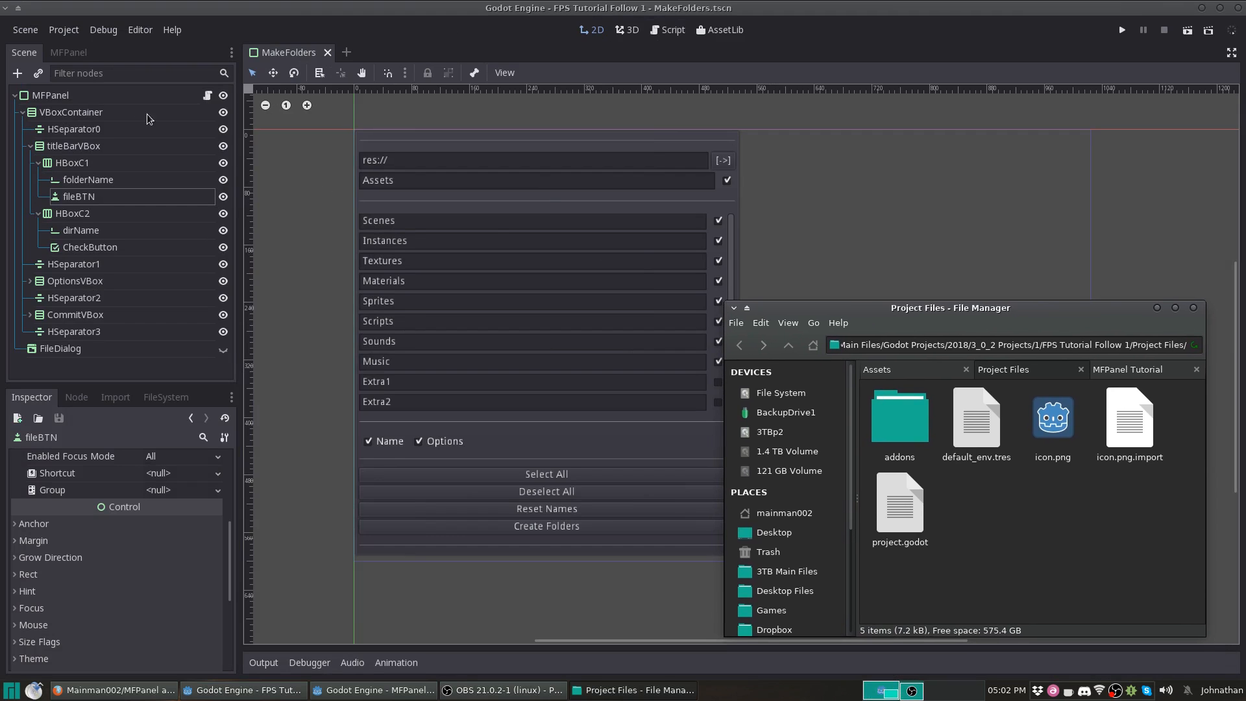
Deactivate and reactivate the MFPanel plugin in the project settings.
click(72, 55)
click(64, 30)
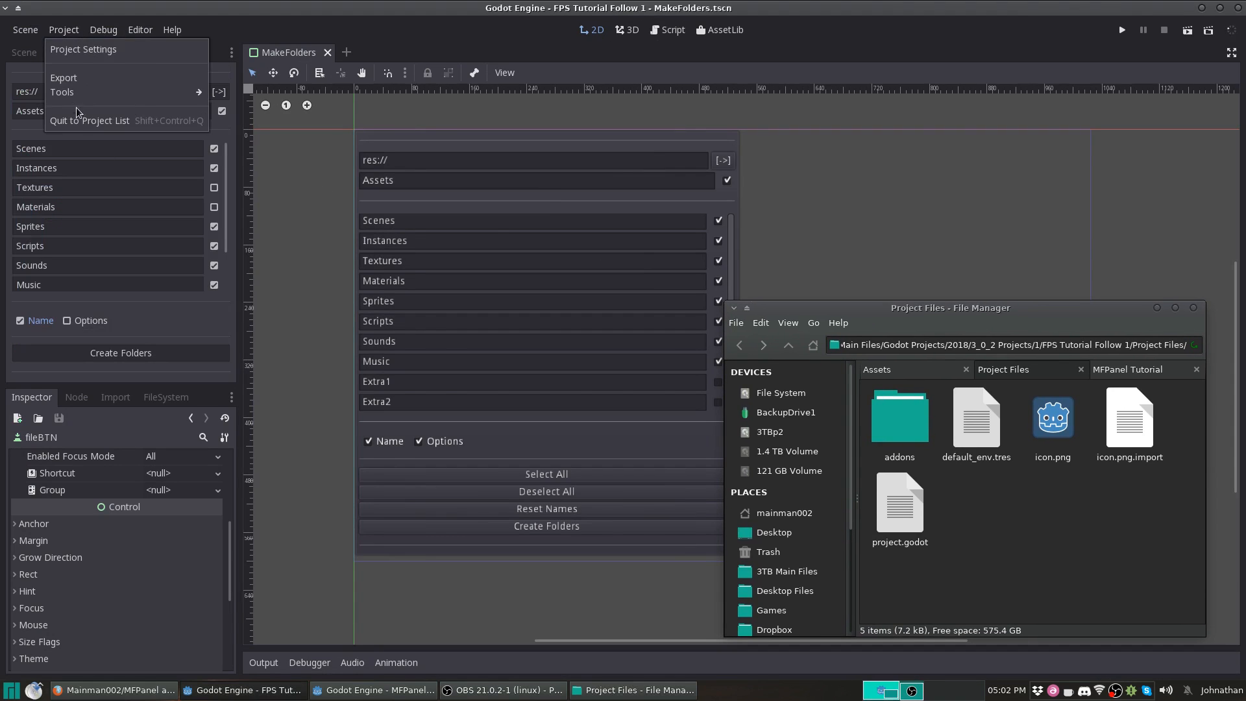
click(83, 52)
click(789, 181)
click(785, 199)
click(779, 182)
click(782, 212)
click(488, 588)
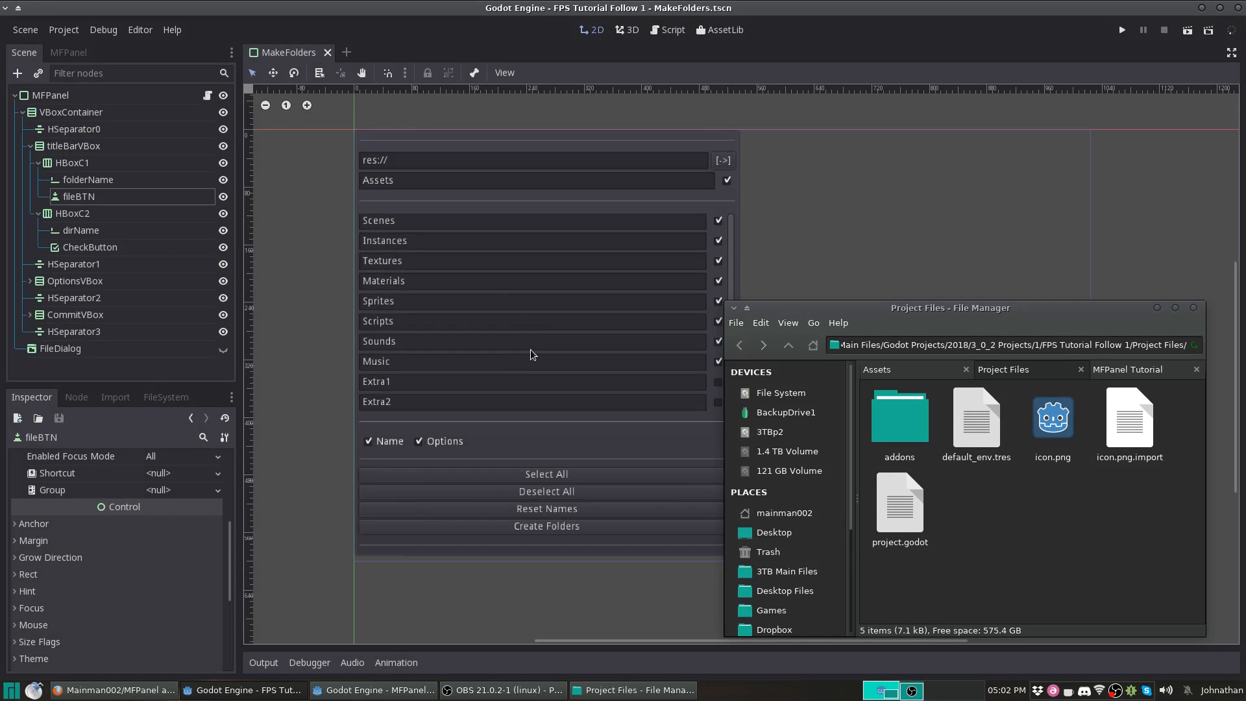
Limit the MFPanel folder selection to Scenes and Instances, leaving the options hidden and the name section shown.
click(68, 52)
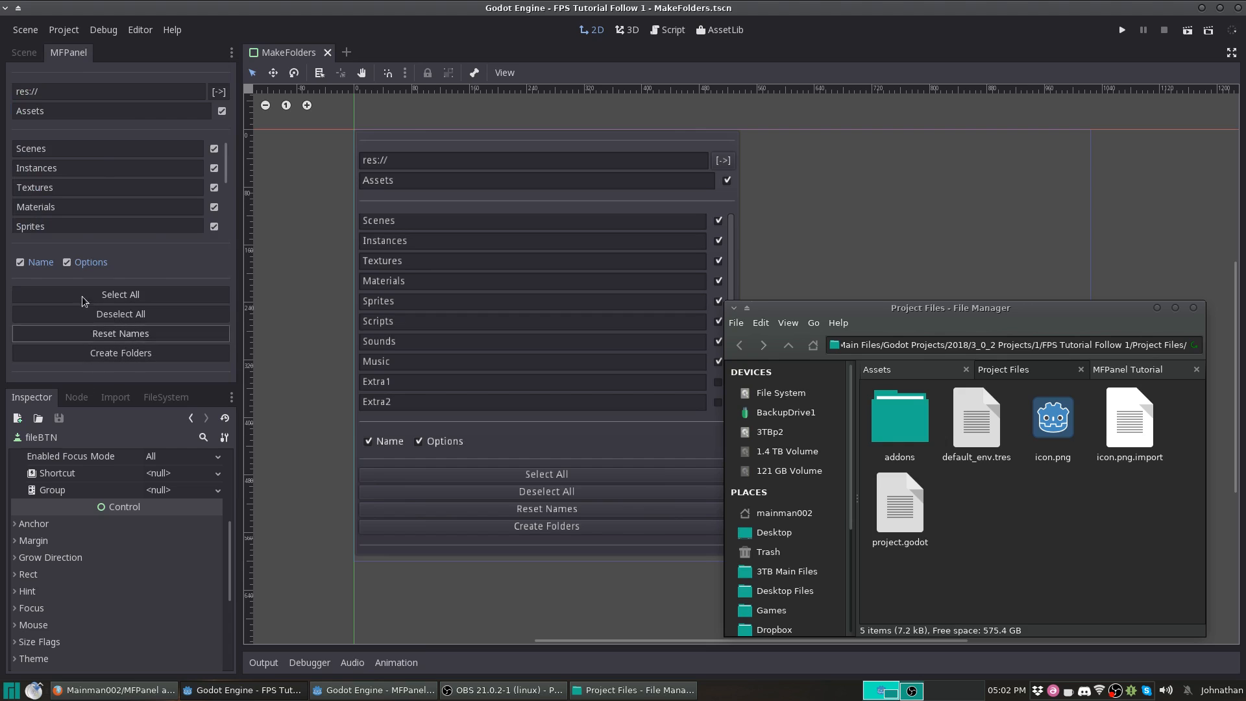
click(20, 262)
click(67, 263)
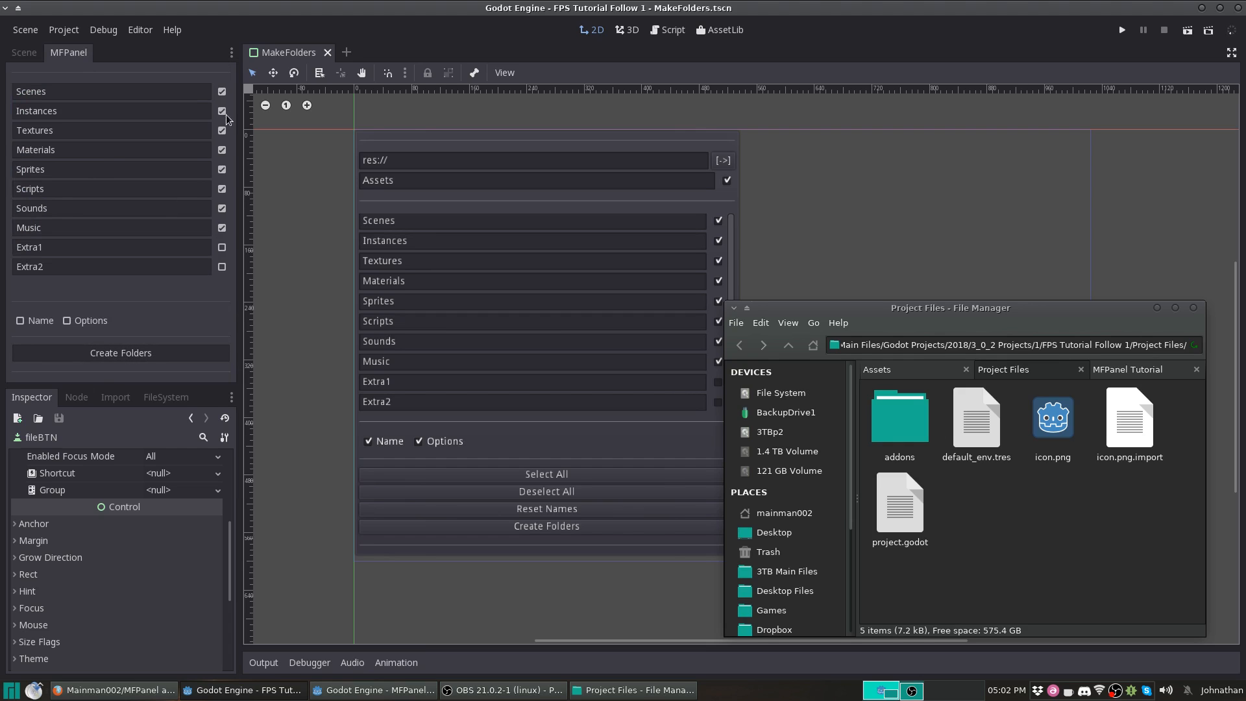
click(77, 321)
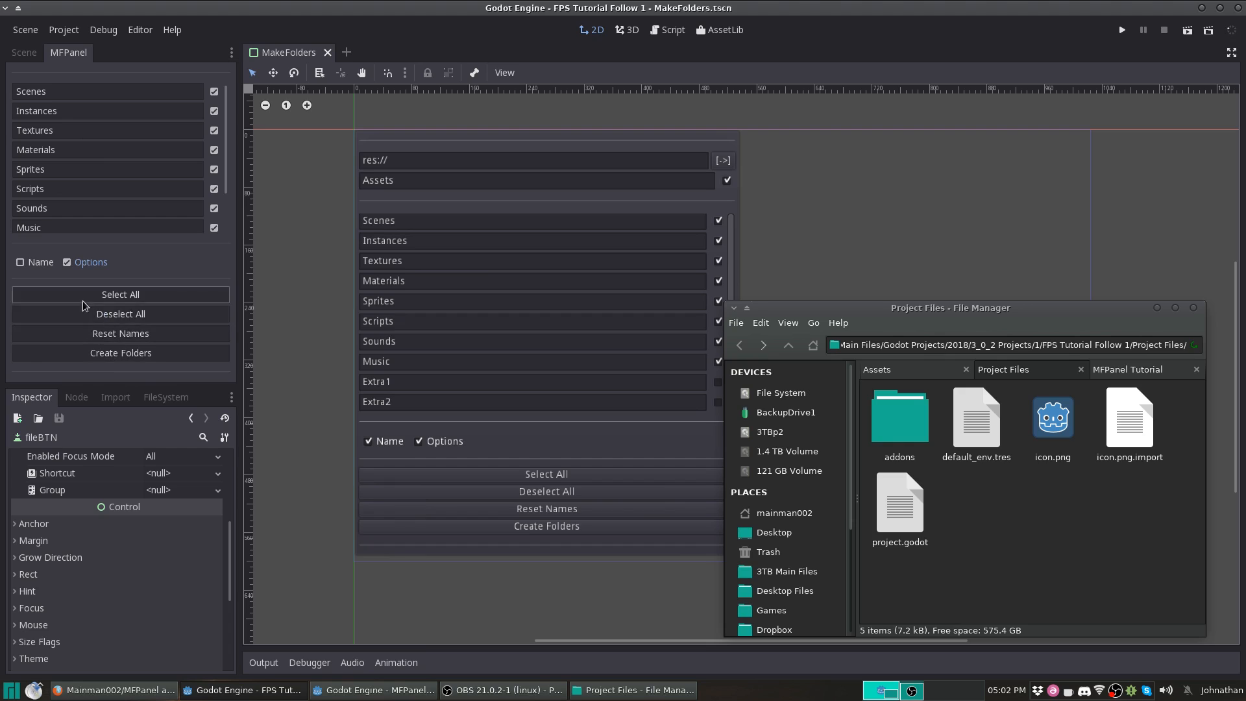
click(89, 314)
click(214, 92)
click(214, 111)
click(67, 262)
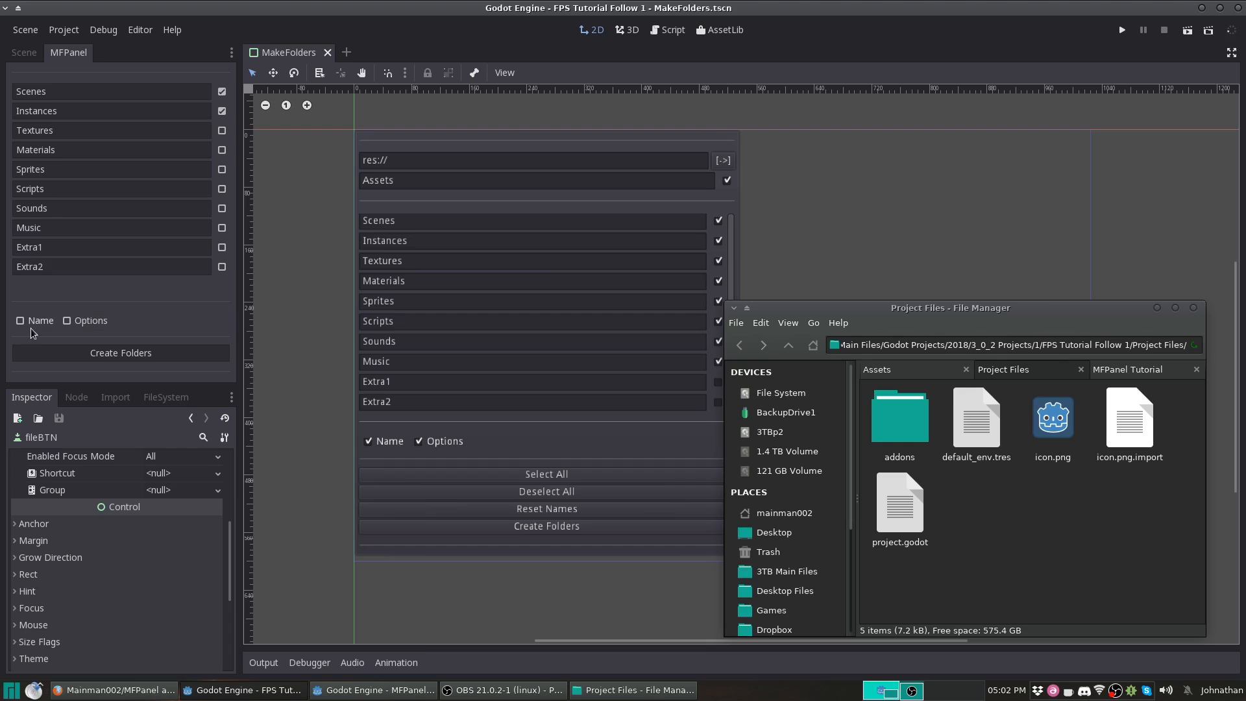
click(30, 324)
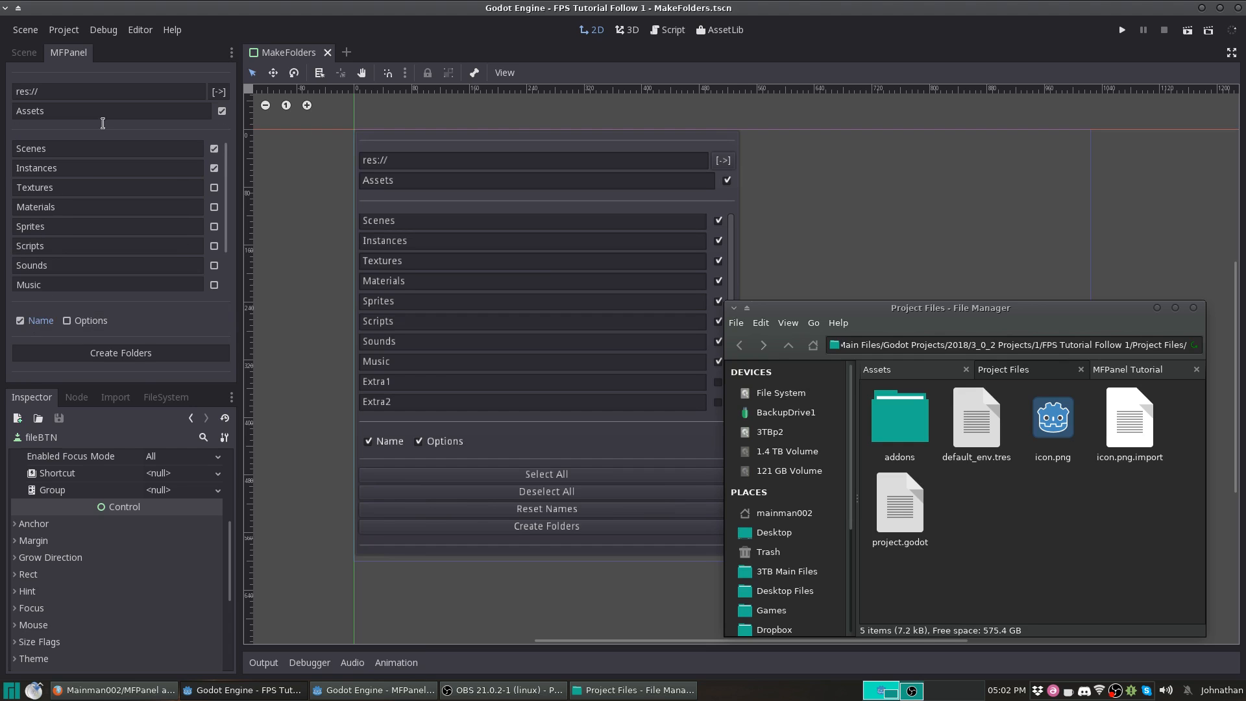
Create the Scenes and Instances folders under Assets at res:// and check the Assets folder in the file manager.
click(219, 91)
drag(583, 162, 426, 158)
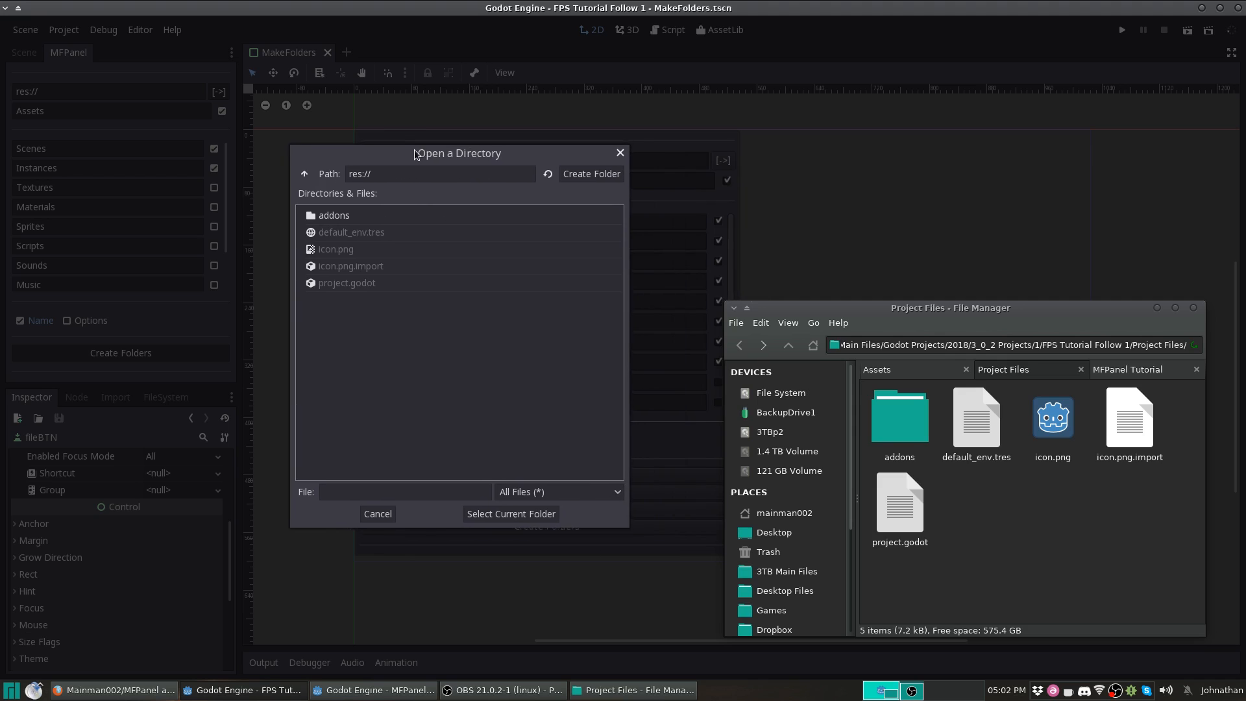
click(549, 519)
click(112, 353)
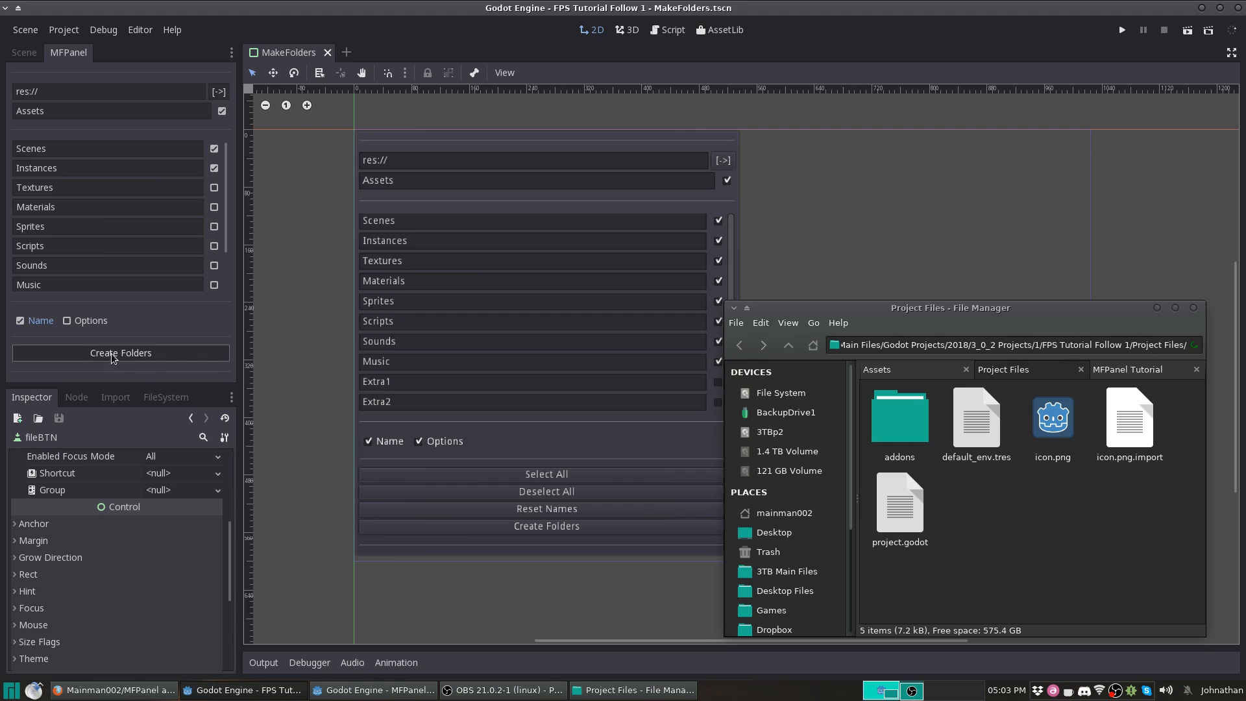
double_click(971, 438)
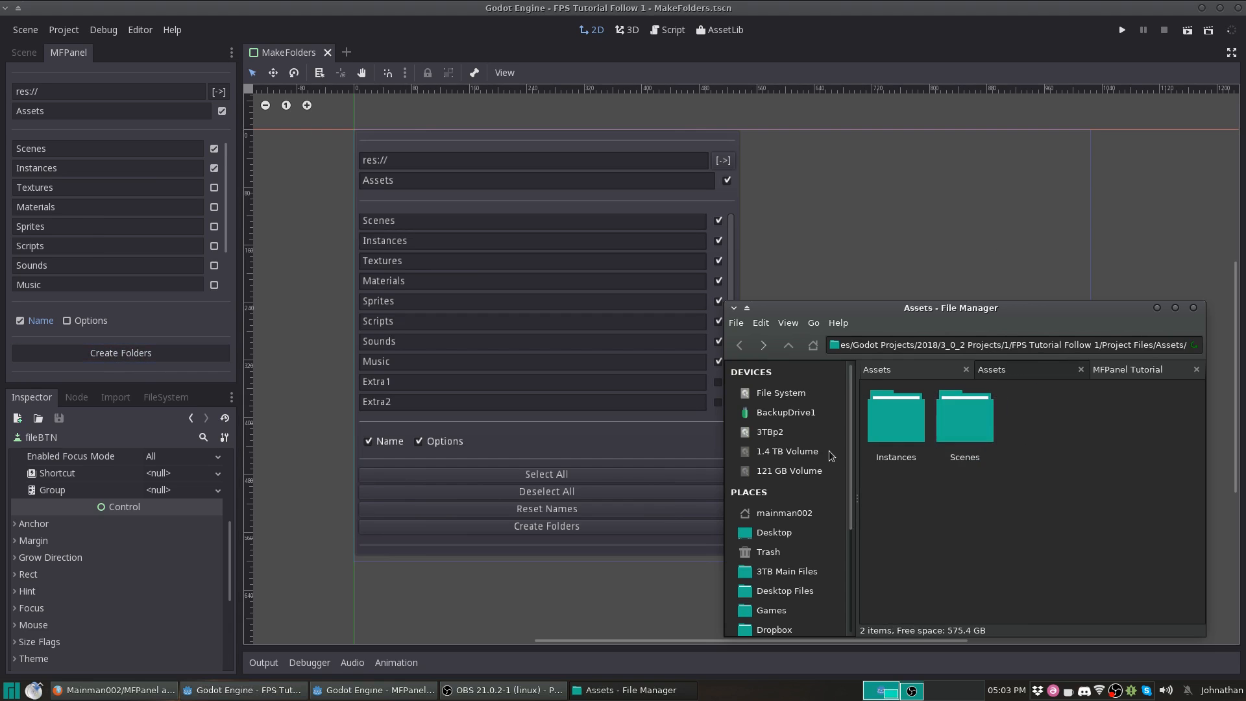
Set the MFPanel target path to res://Assets/Instances and open the Instances folder in the file manager.
click(219, 92)
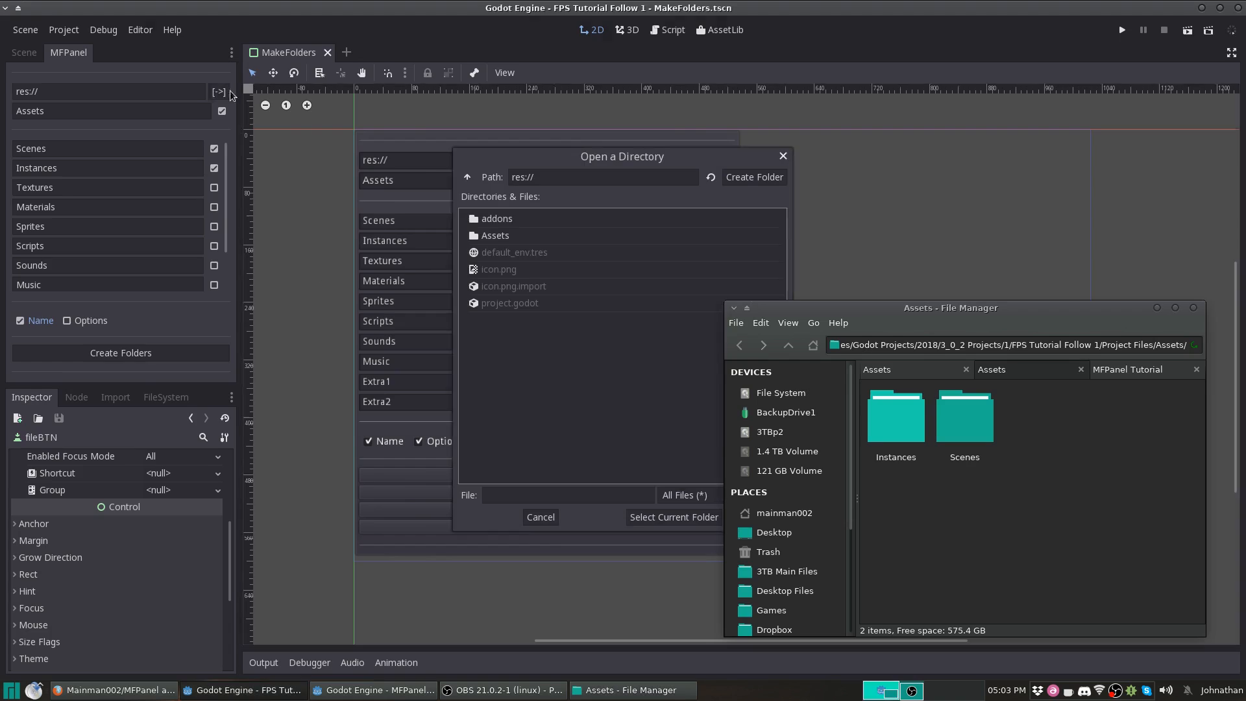
double_click(493, 234)
double_click(504, 219)
click(652, 523)
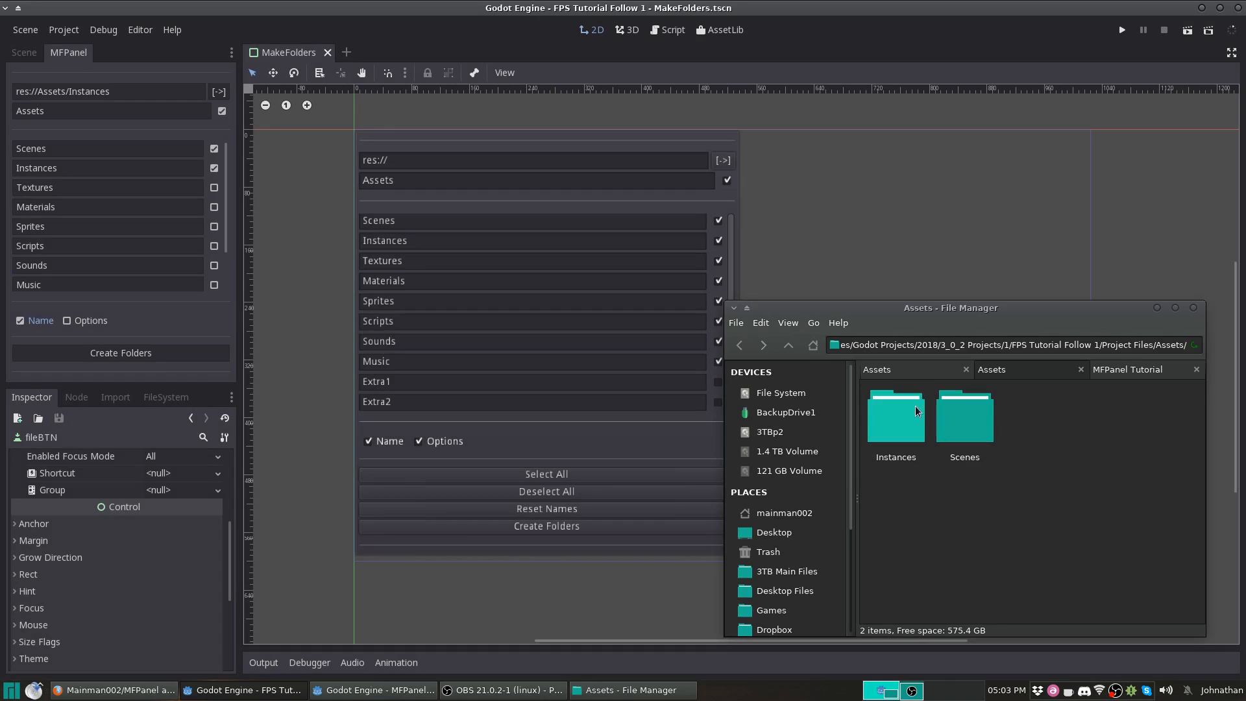
double_click(916, 406)
Exclude the Assets parent folder and rename the first three folder entries to Players, Enemies and Objects.
double_click(52, 112)
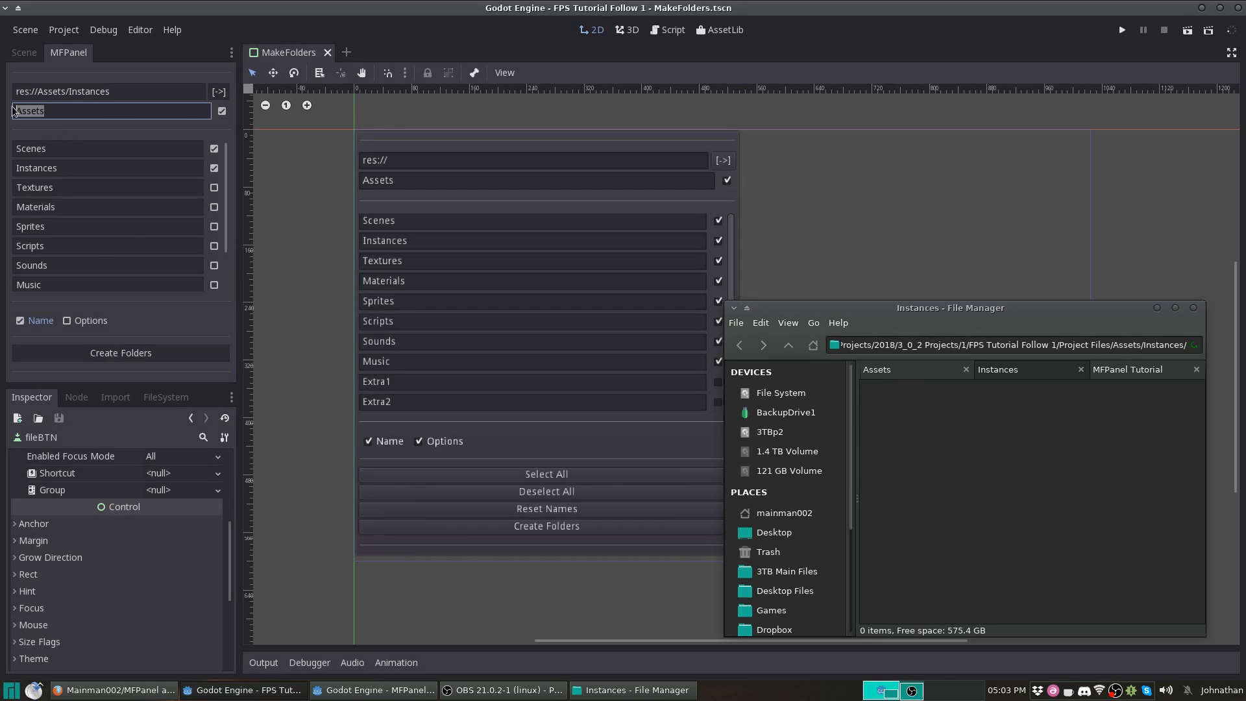
click(222, 111)
double_click(102, 153)
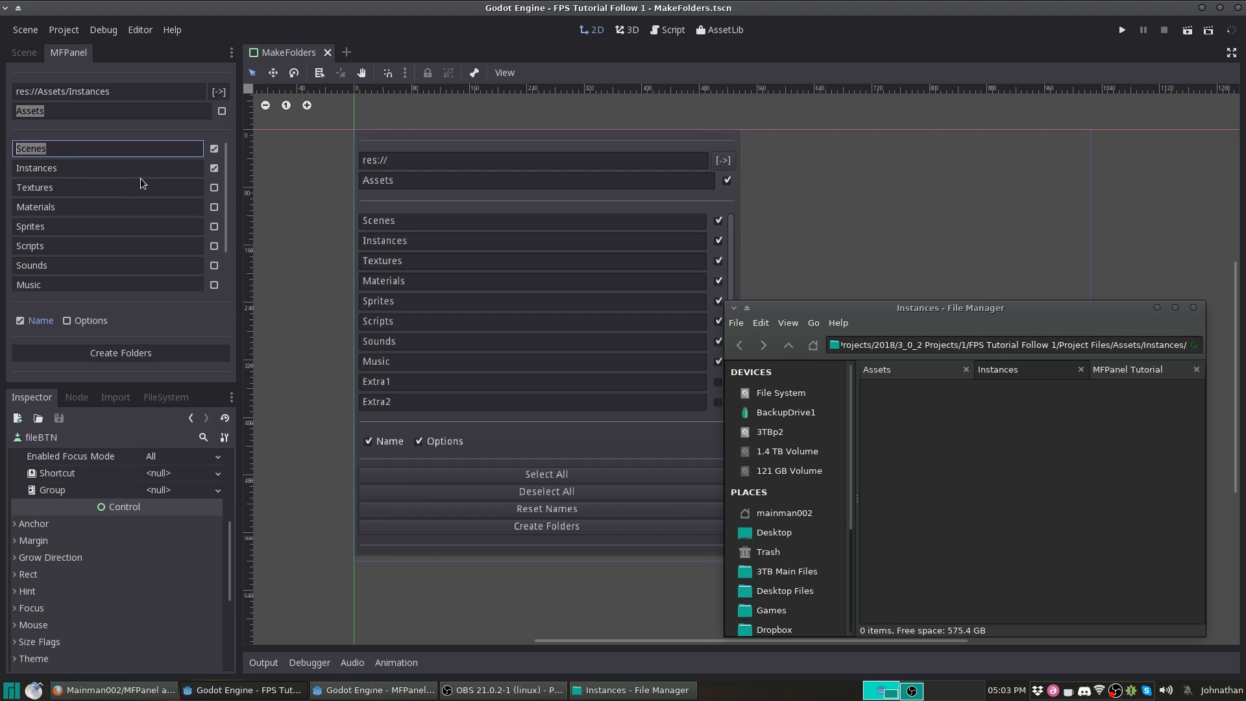
text(Players)
double_click(91, 167)
text(Enemies)
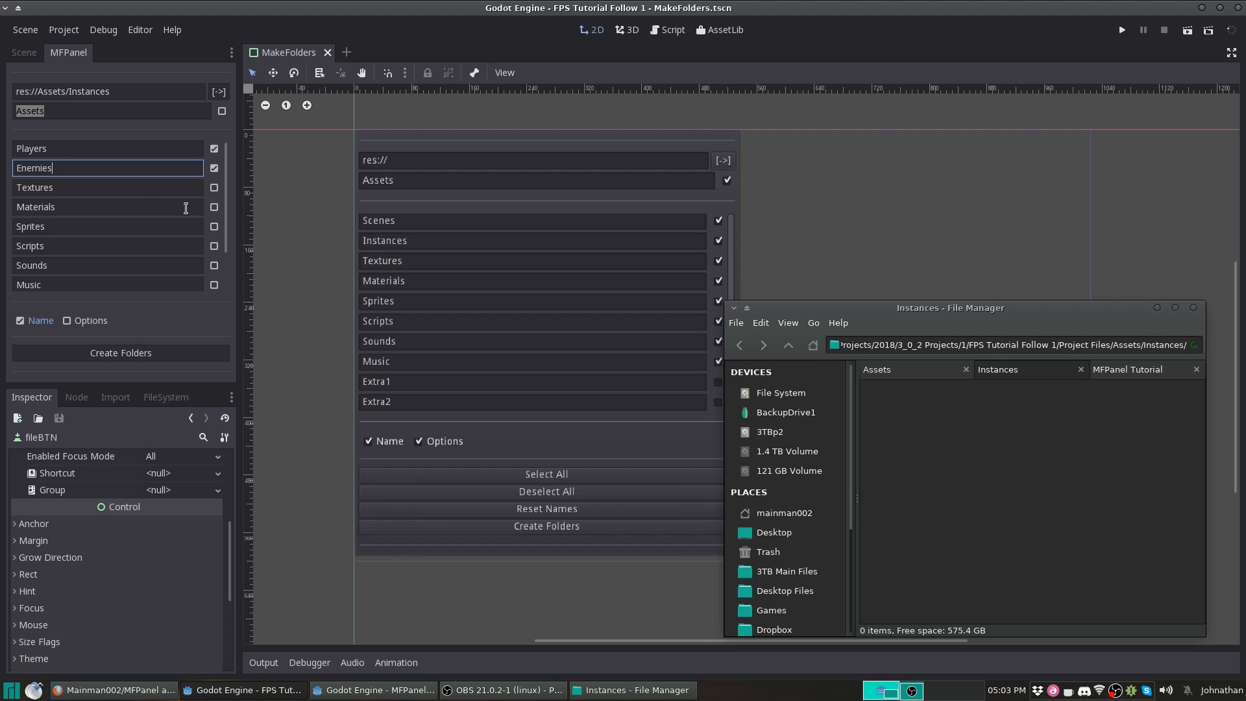
double_click(97, 190)
text(Objects)
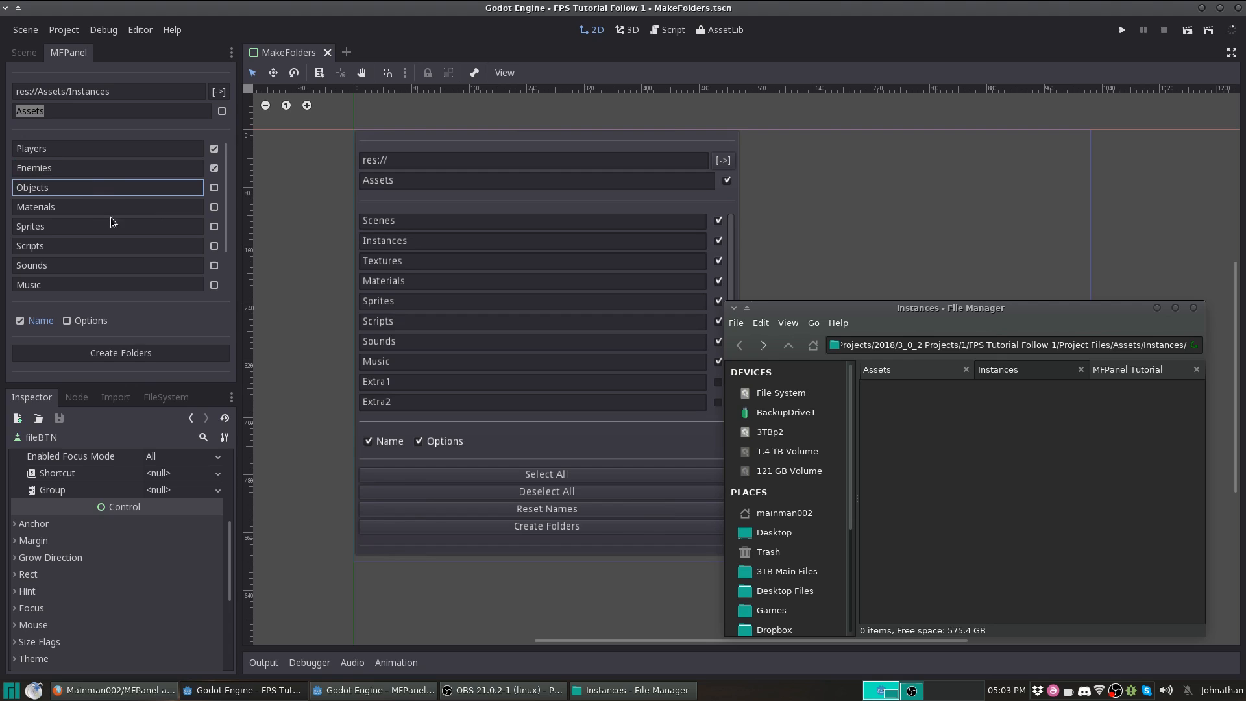
Include the Objects entry and create the three folders inside res://Assets/Instances.
click(214, 187)
click(114, 349)
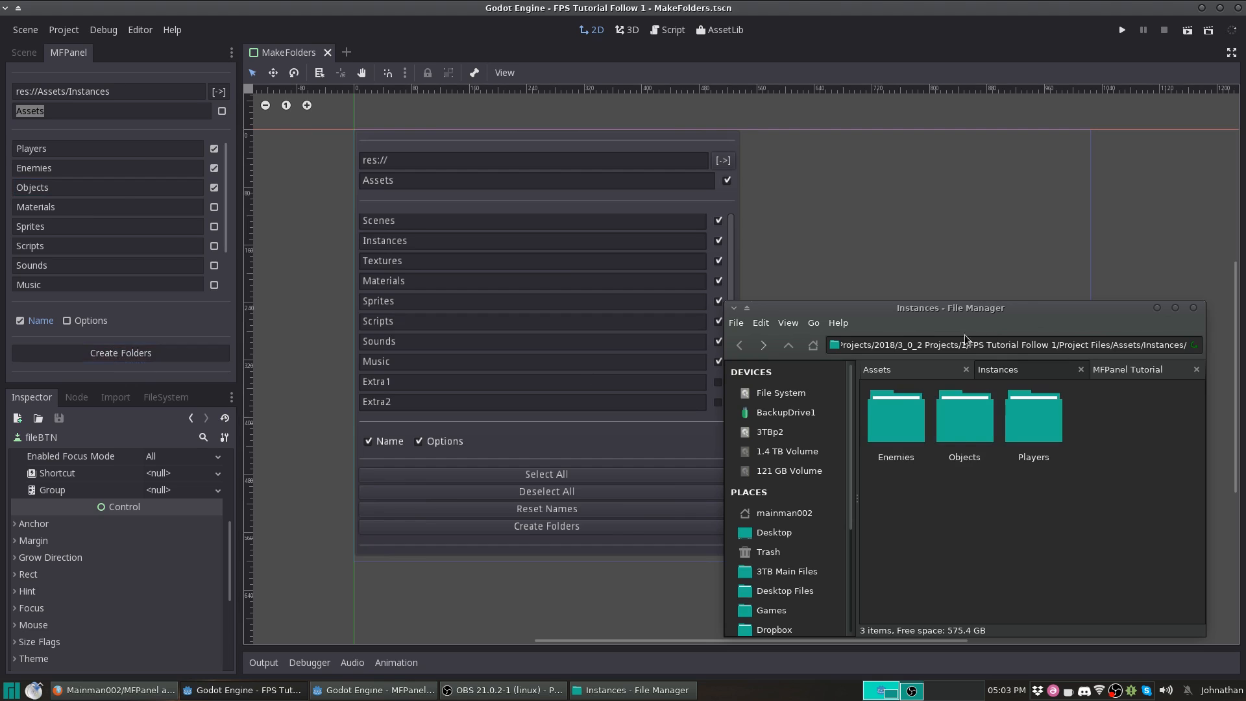
Create an empty file named testText.txt inside the Enemies folder in the file manager.
click(893, 431)
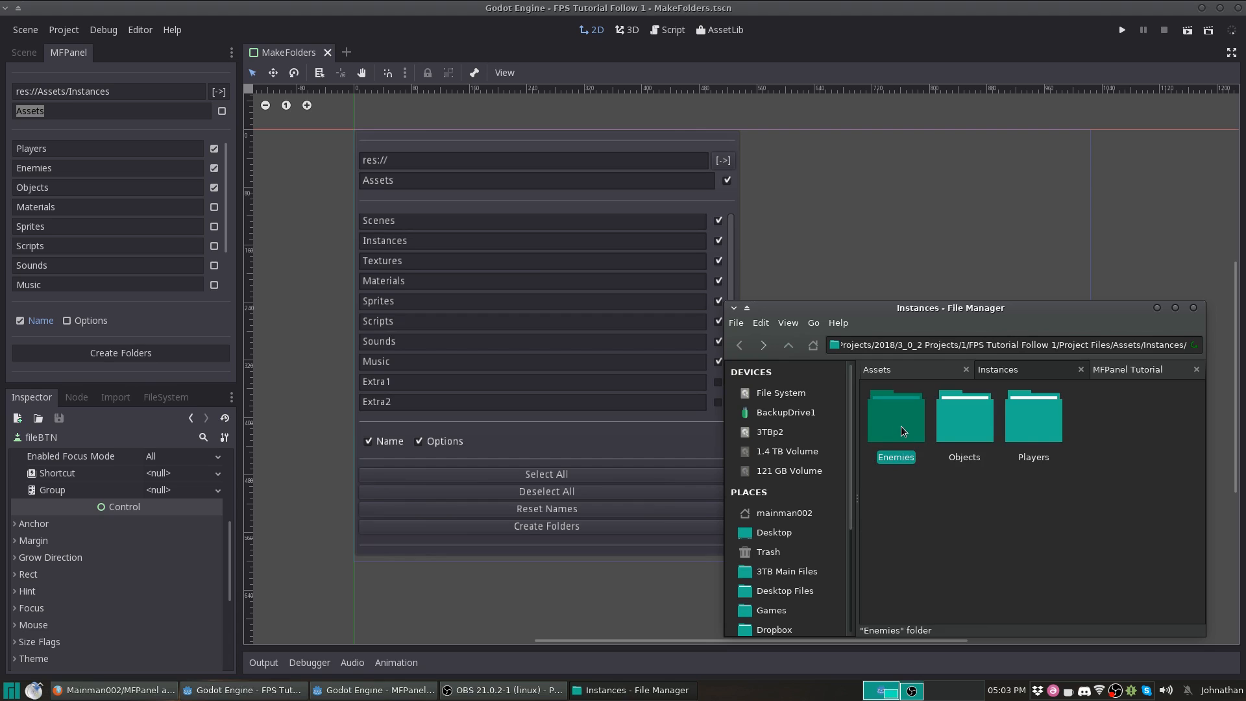
double_click(901, 426)
right_click(902, 423)
mouse_move(928, 450)
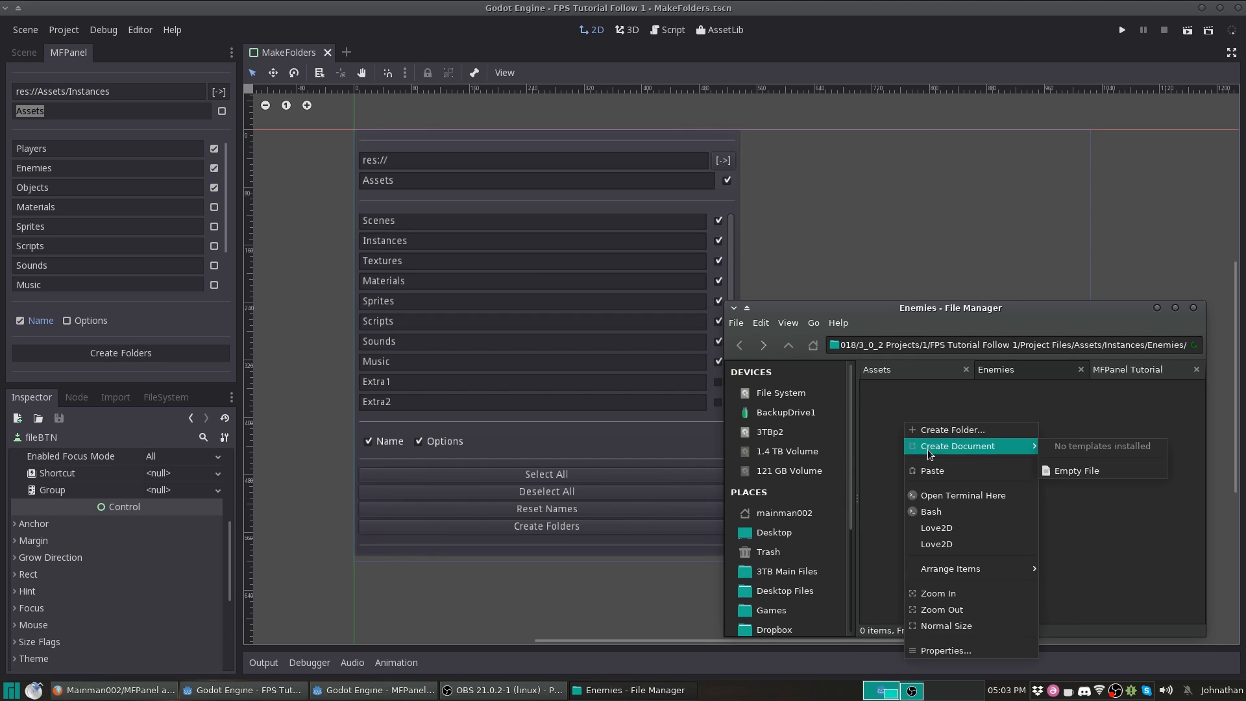
click(1050, 468)
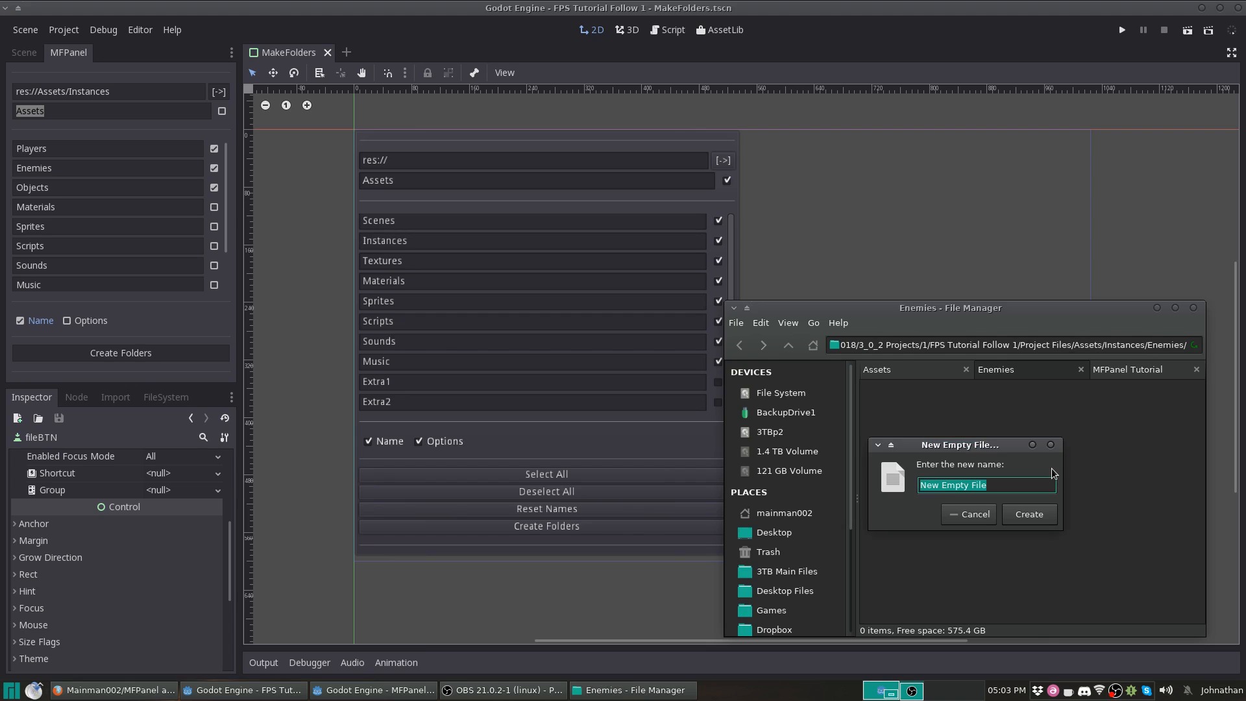
text(testText.txt)
key(Return)
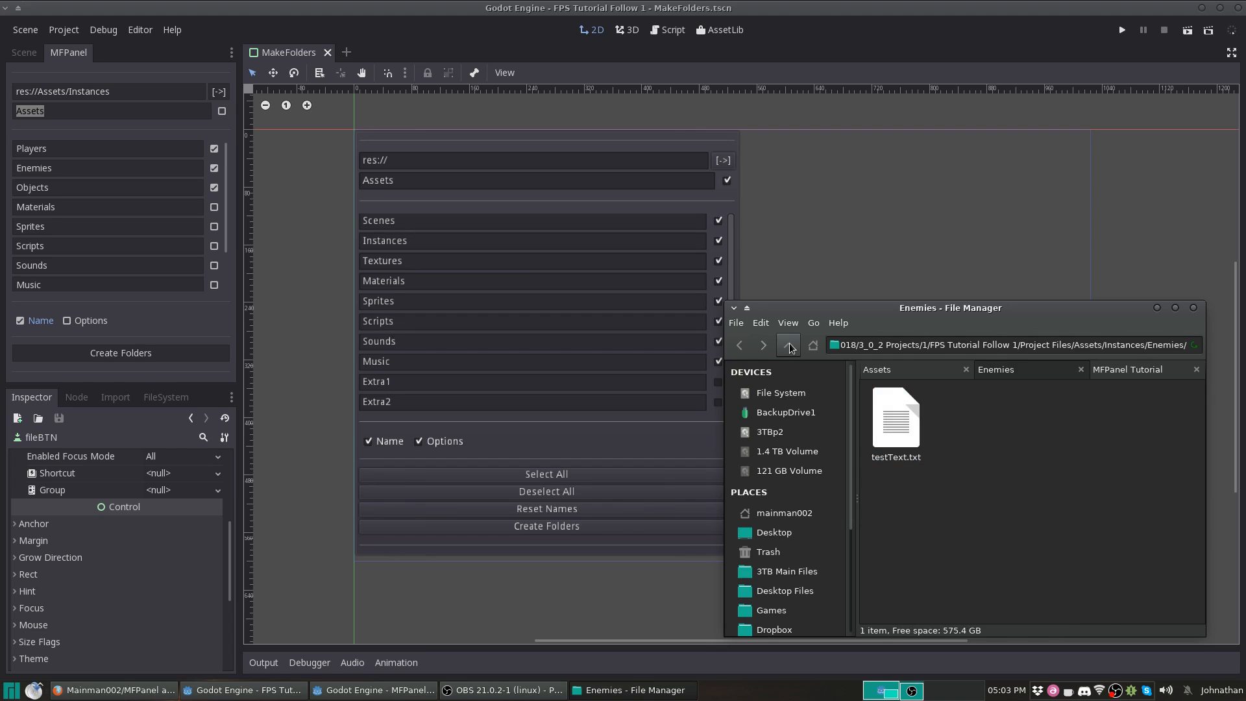
Create the Players, Enemies and Objects folders again and check the contents of the Enemies folder.
click(789, 345)
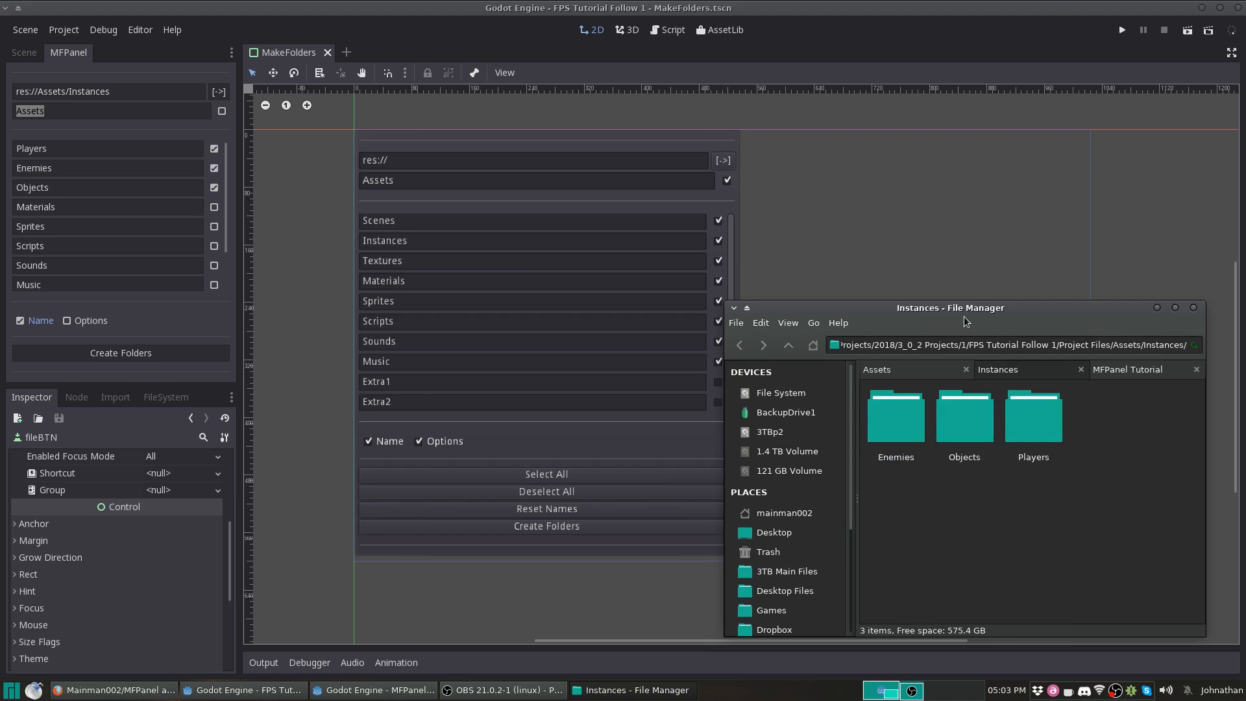
drag(964, 312, 999, 348)
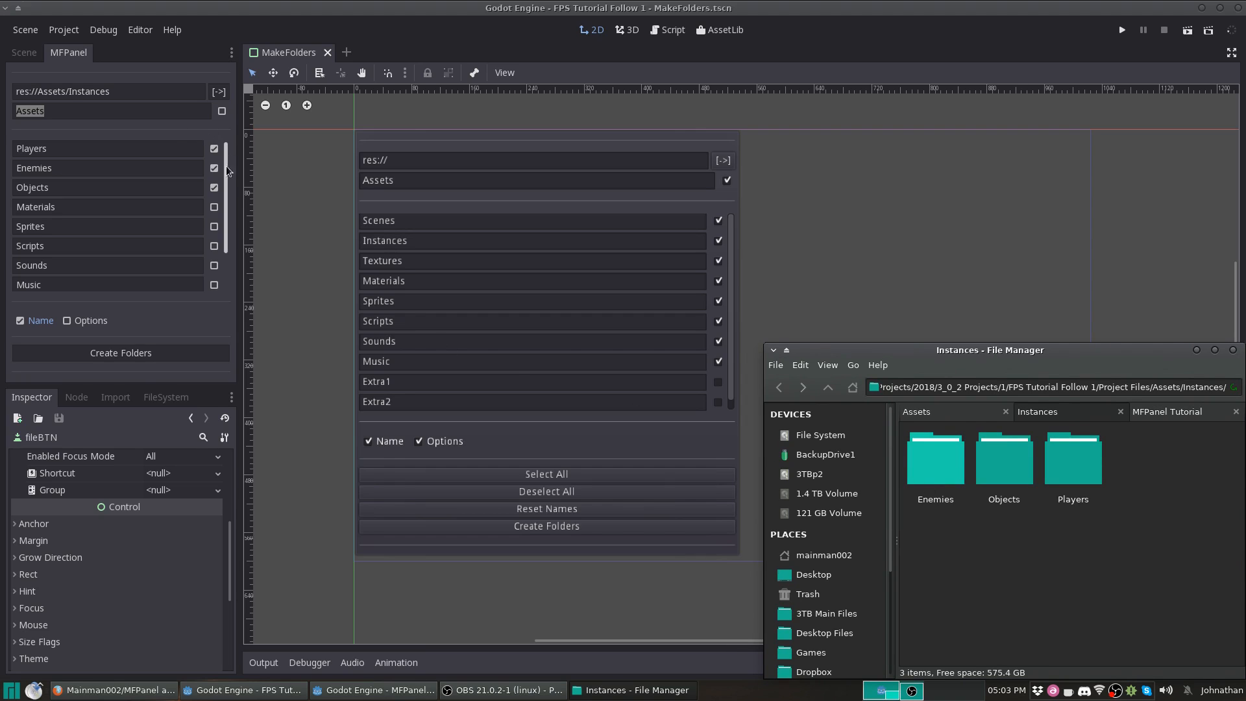
click(138, 351)
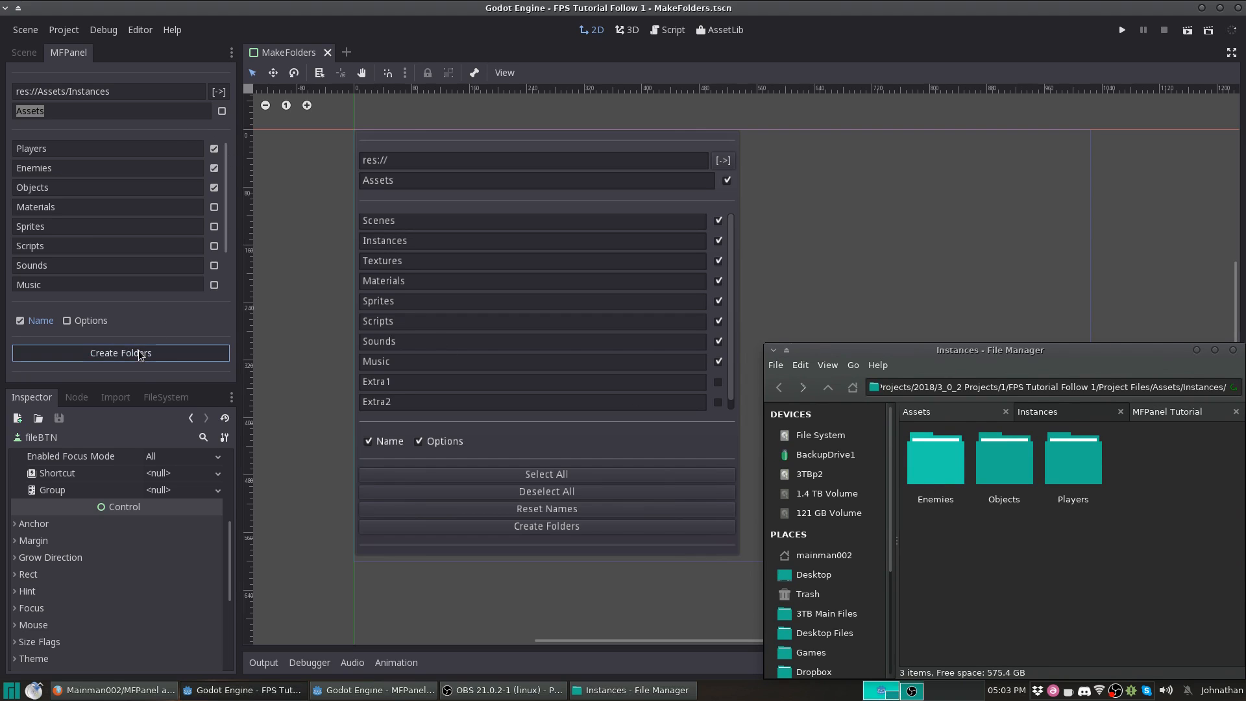
double_click(923, 472)
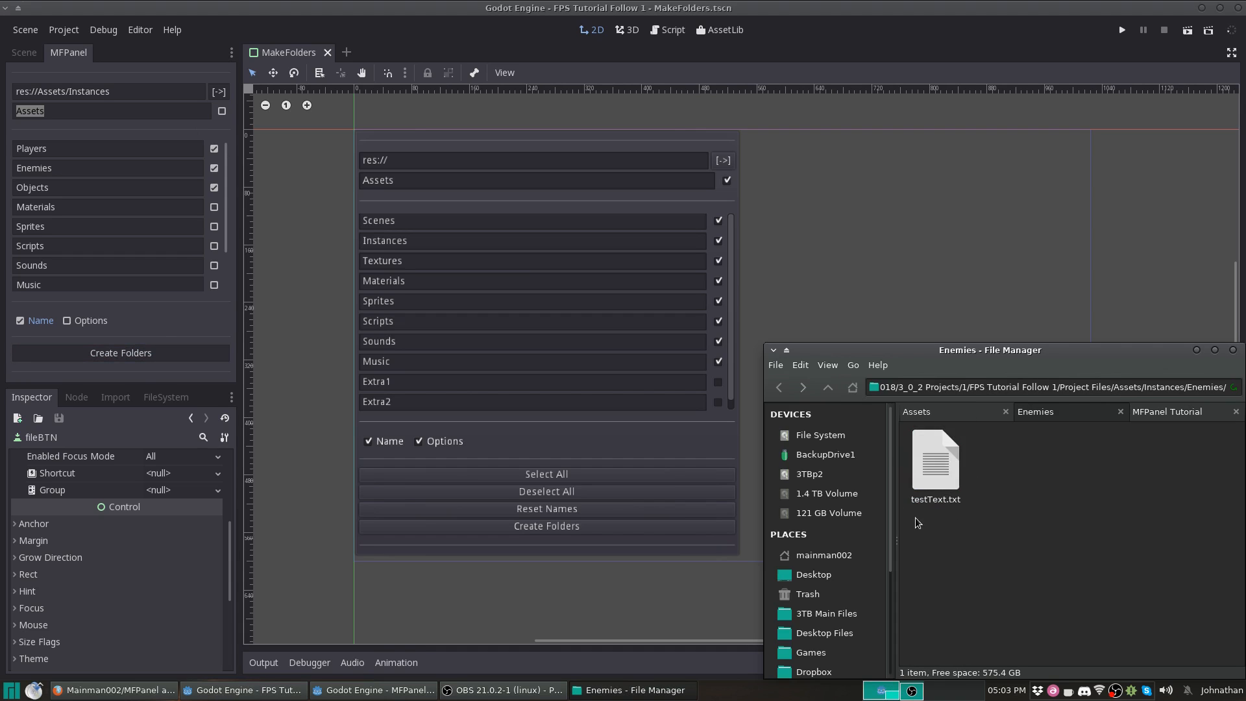
Go up to the Instances folder in the file manager, reopen the Enemies folder and inspect testText.txt.
click(828, 387)
click(1014, 485)
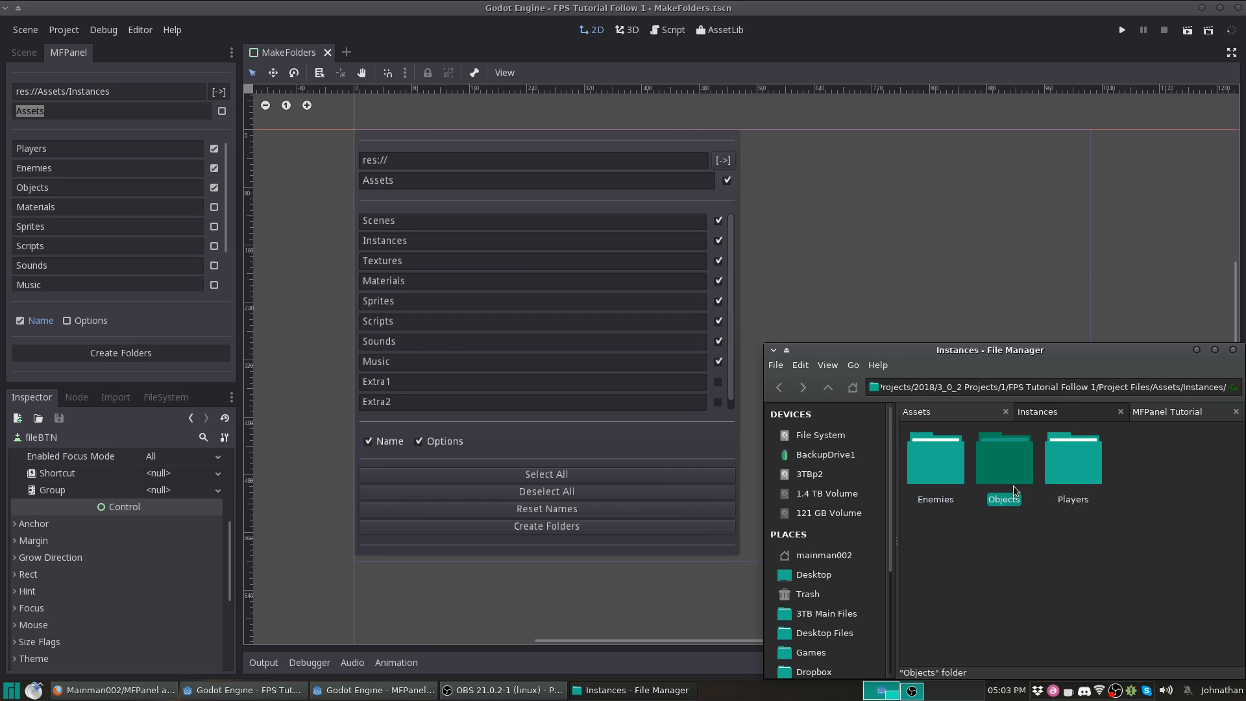
double_click(941, 479)
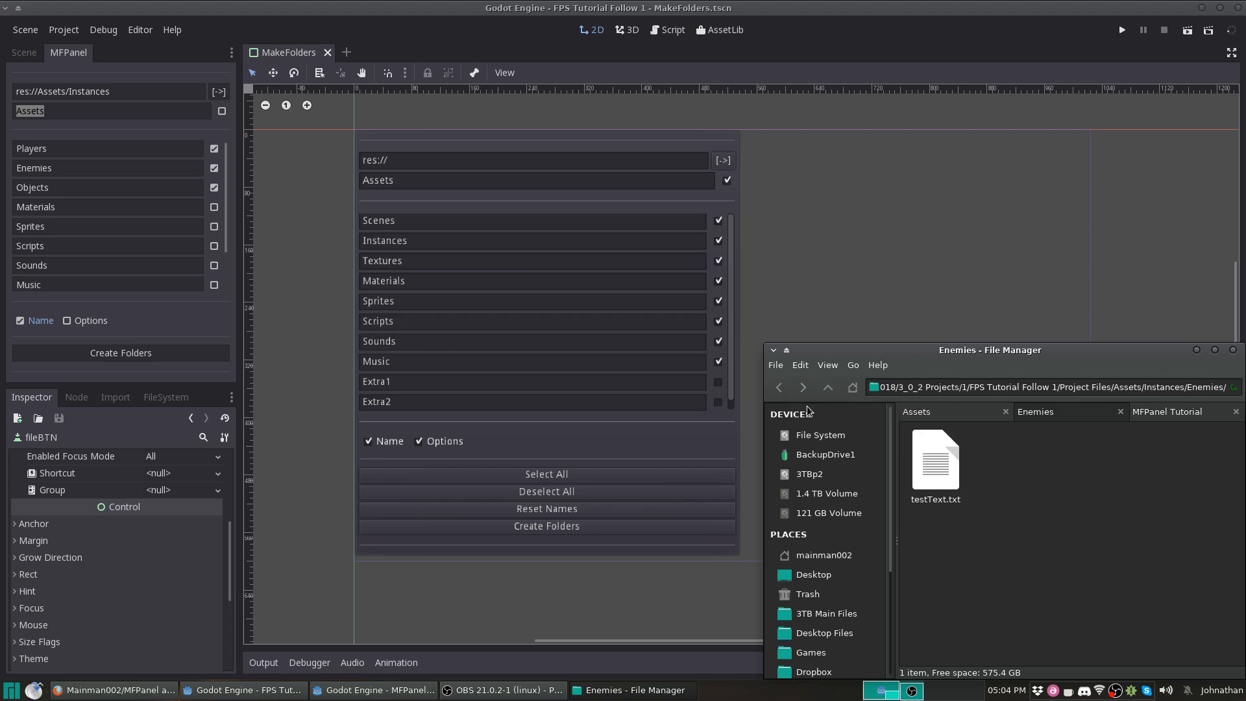
click(926, 463)
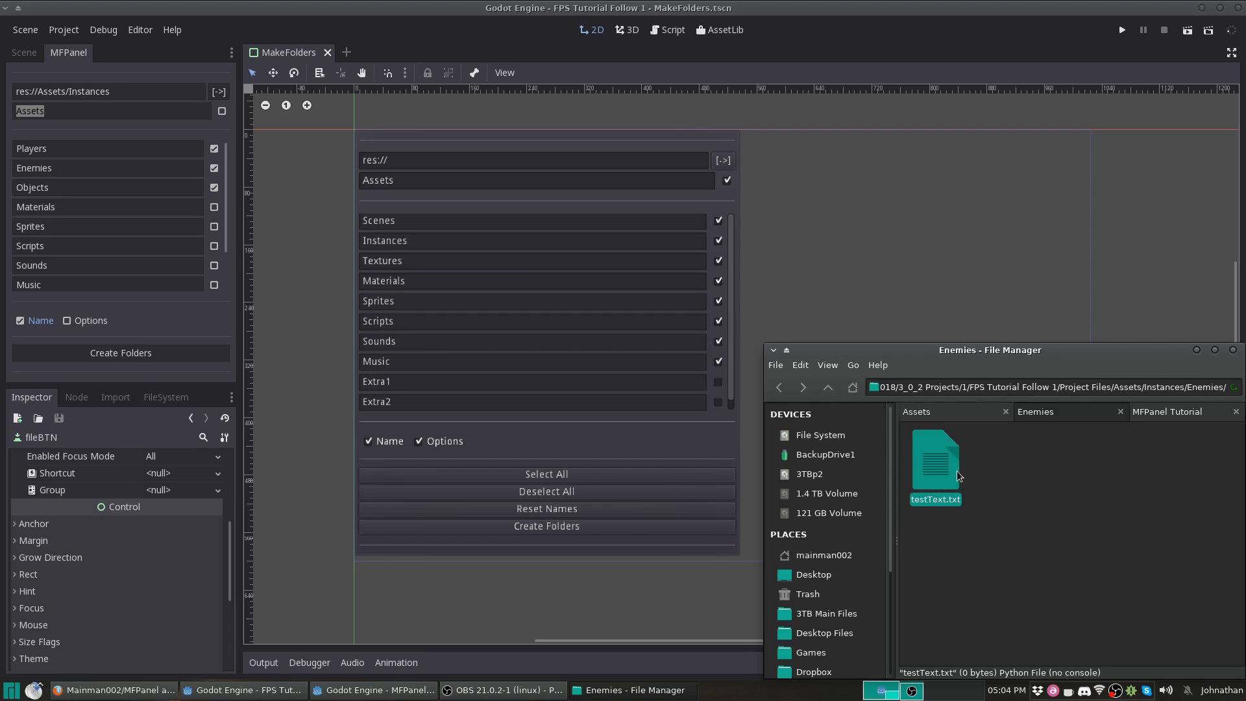
Go back up through Instances to the project's Assets folder to review its subfolders, and switch to the Godot editor.
click(828, 387)
click(946, 479)
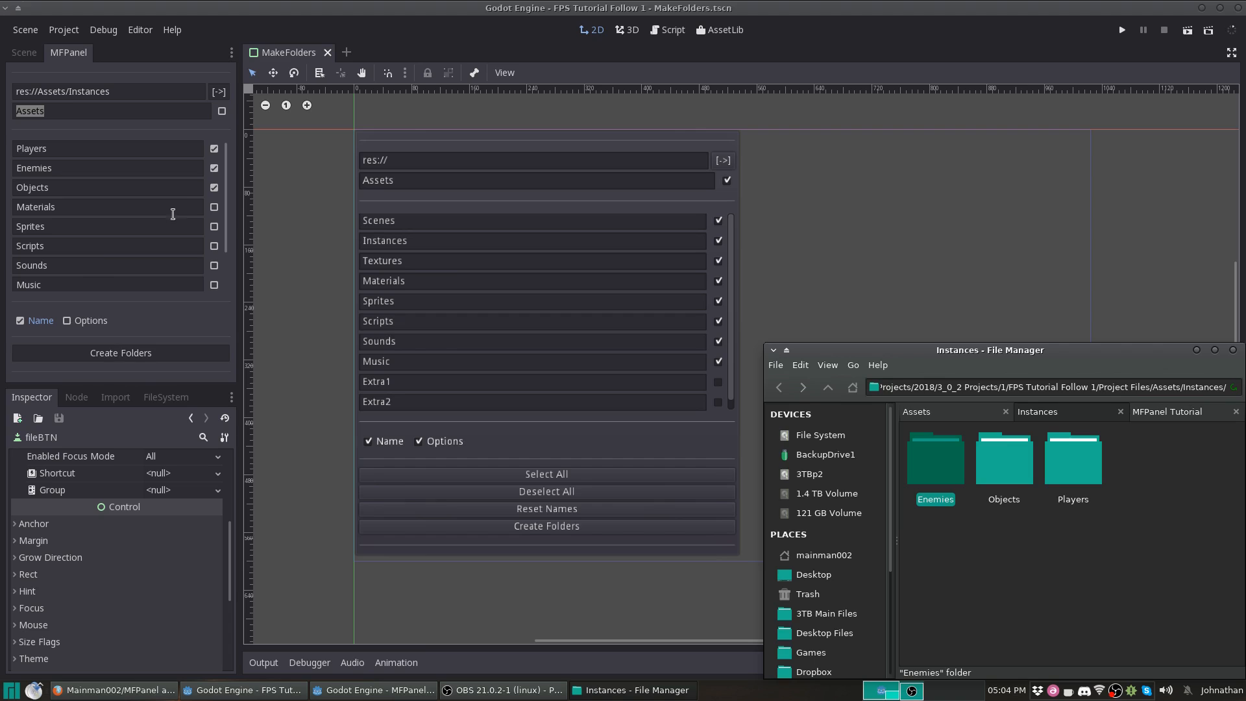
click(1074, 520)
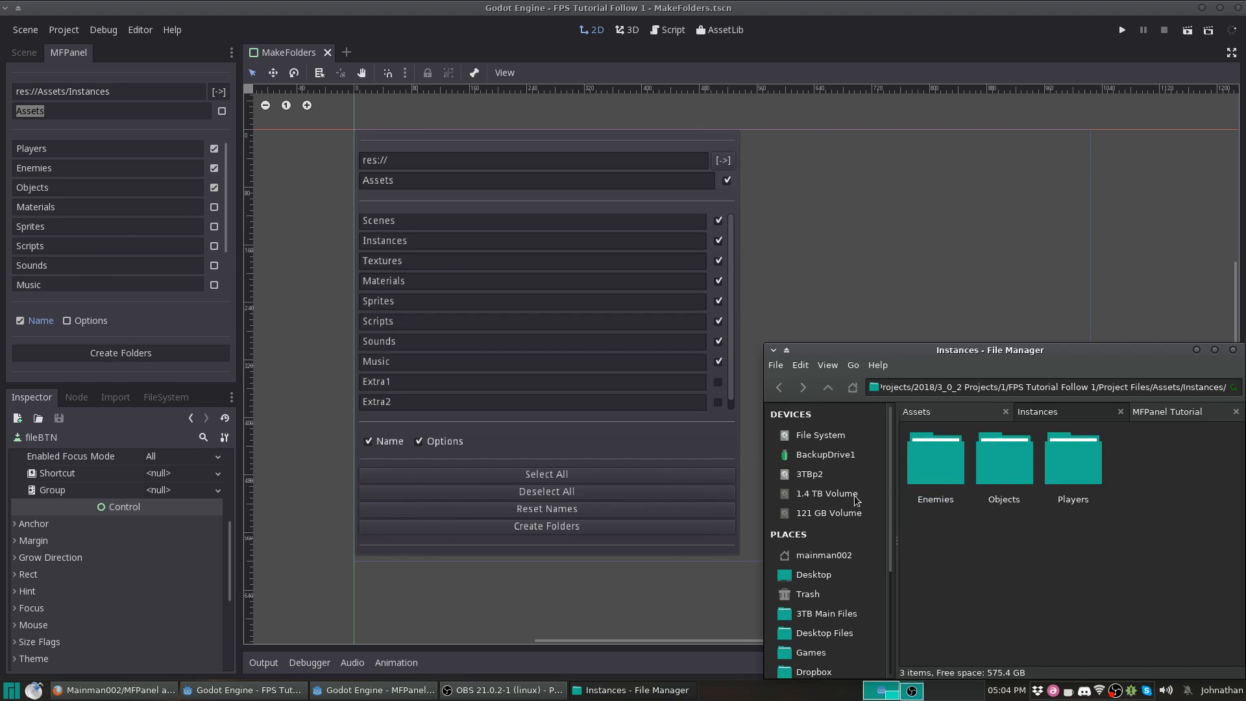
click(828, 388)
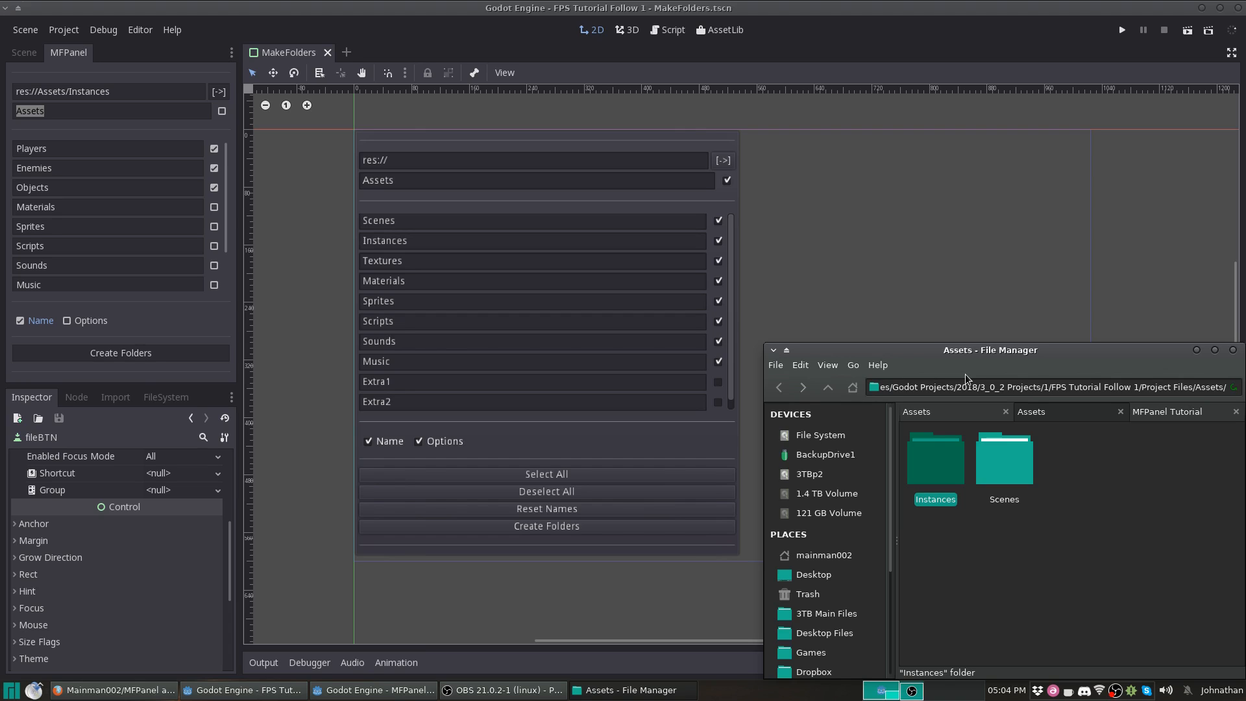
click(1005, 523)
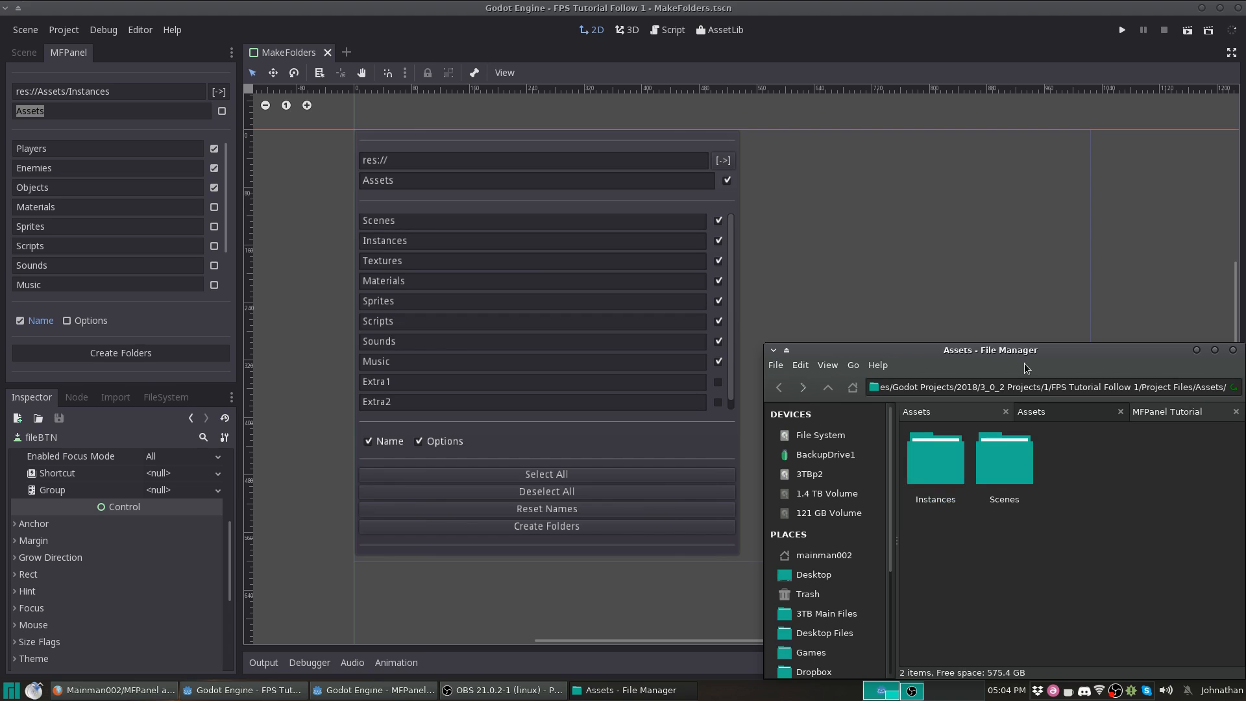
mouse_move(1024, 356)
mouse_down()
mouse_move(991, 317)
mouse_move(1023, 362)
mouse_up()
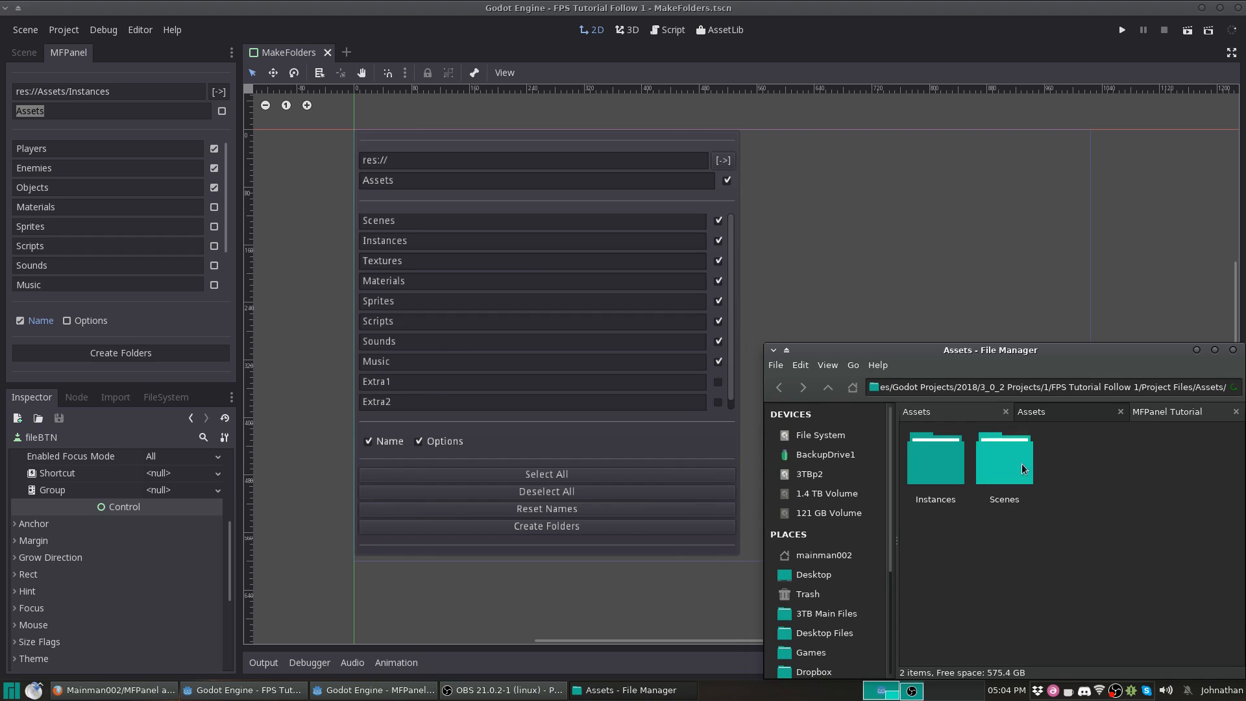
click(464, 14)
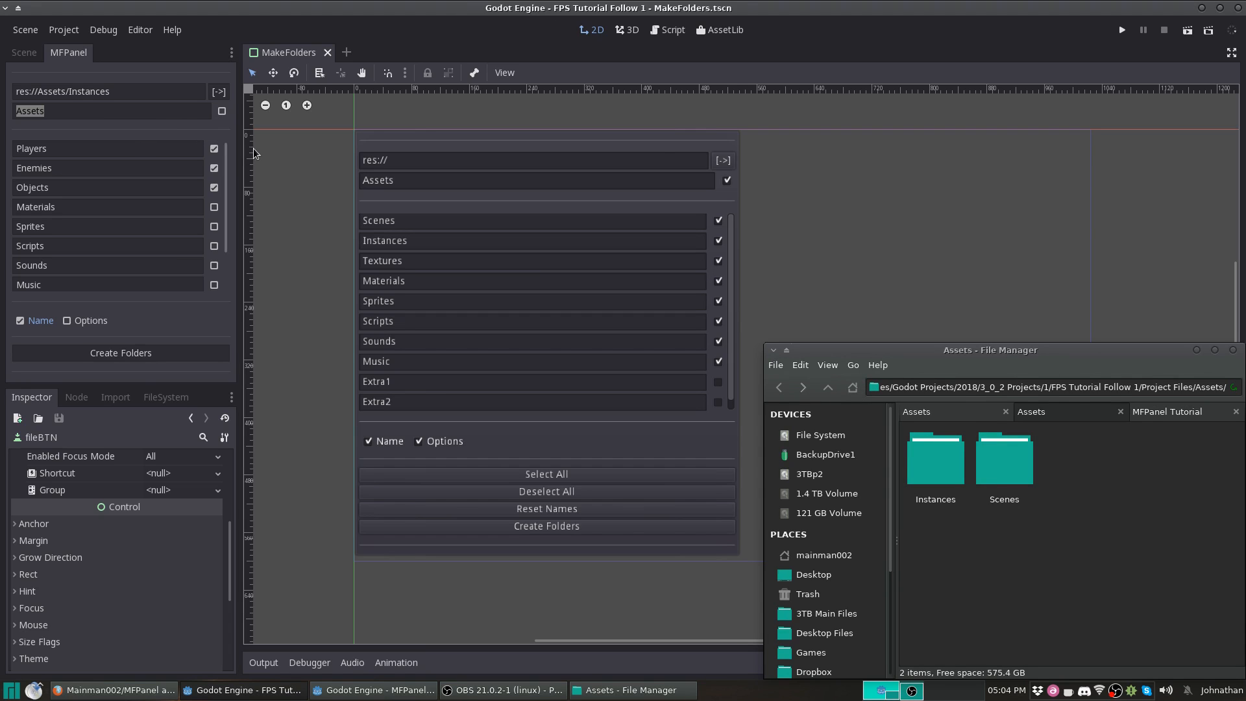